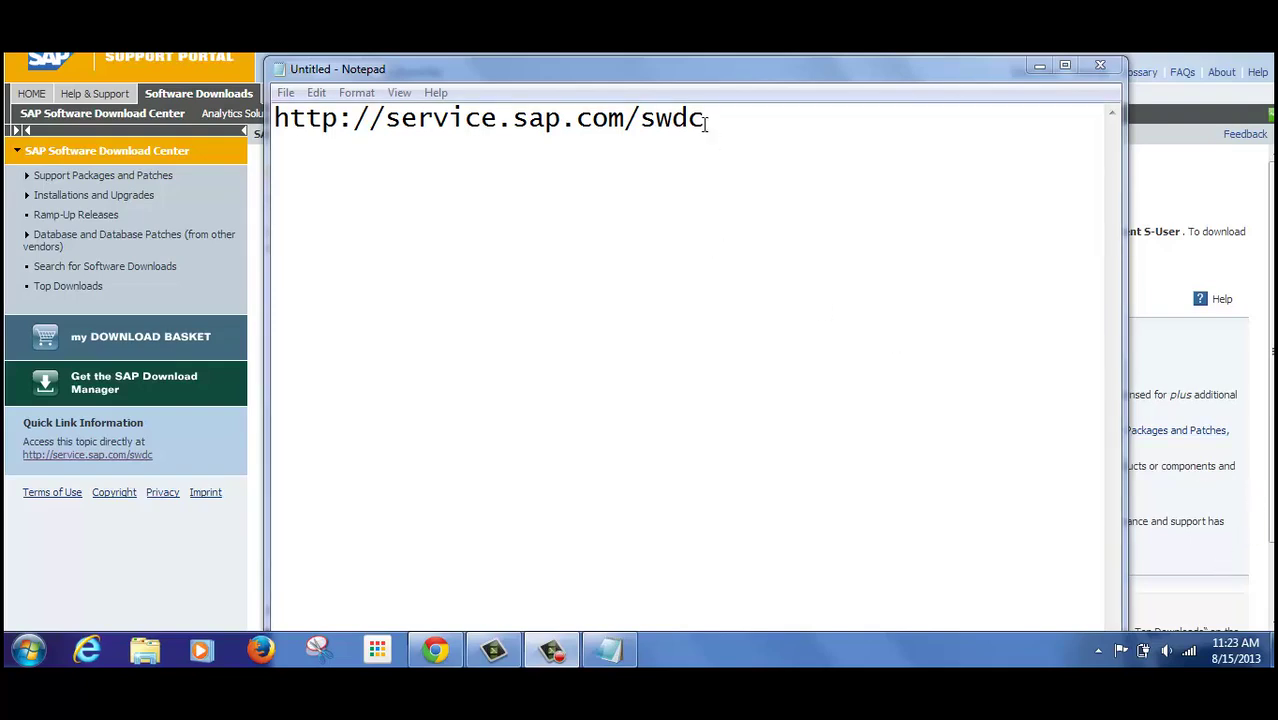
pyautogui.moveTo(708, 118); pyautogui.dragTo(255, 115)
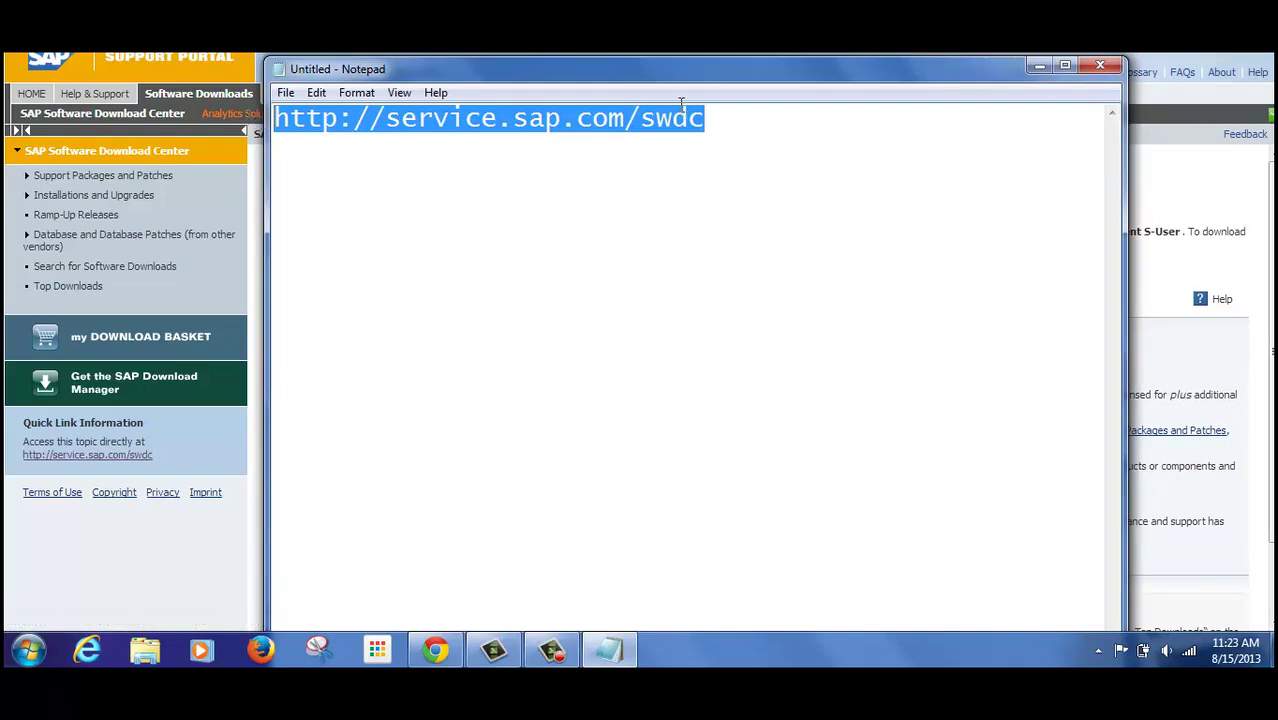
pyautogui.click(721, 123)
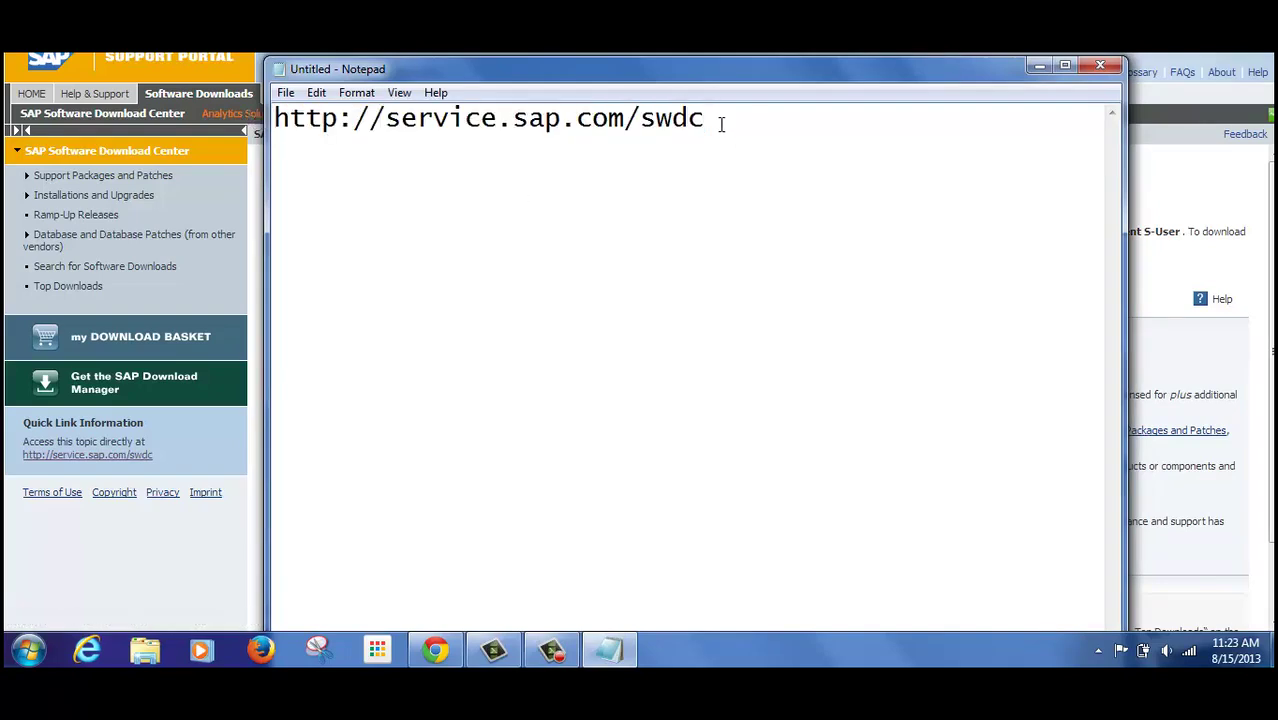
pyautogui.hotkey('alt', 'Tab')
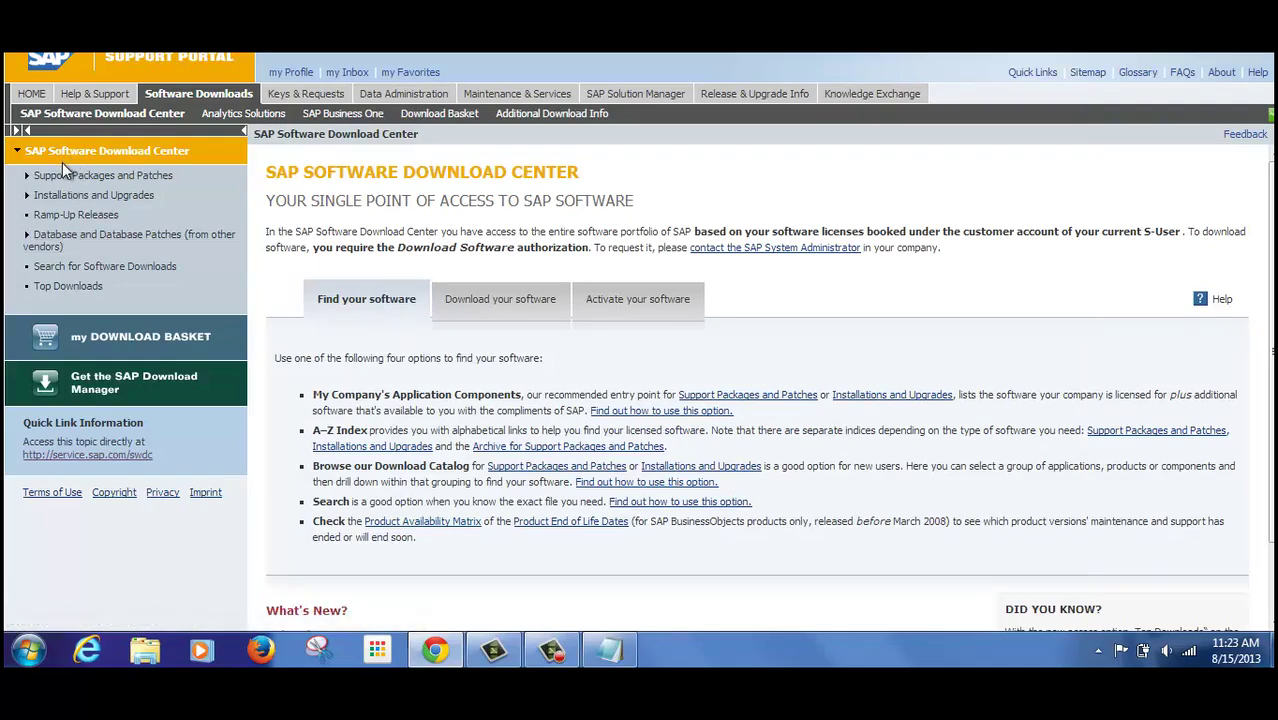
# Step: Browse Installations and Upgrades > SAP Technology Components > SAP SOLUTION MANAGER in the download catalog
pyautogui.click(28, 200)
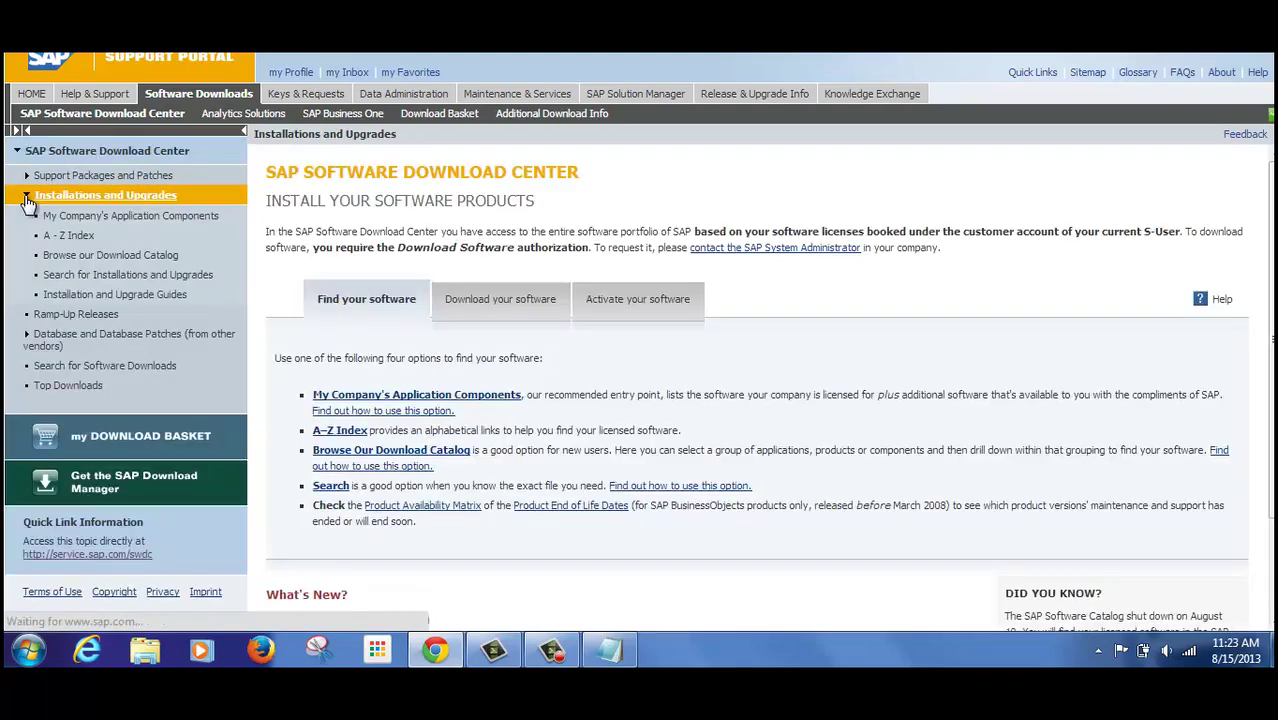
pyautogui.click(114, 258)
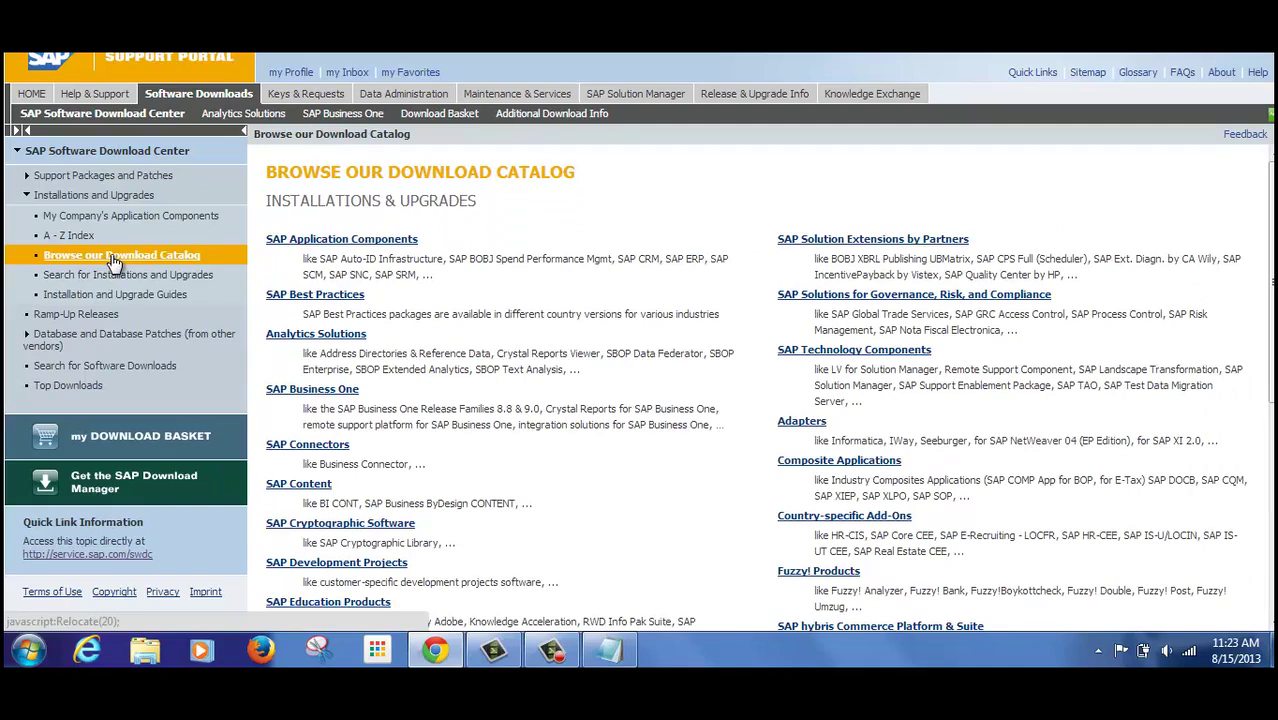
pyautogui.click(843, 355)
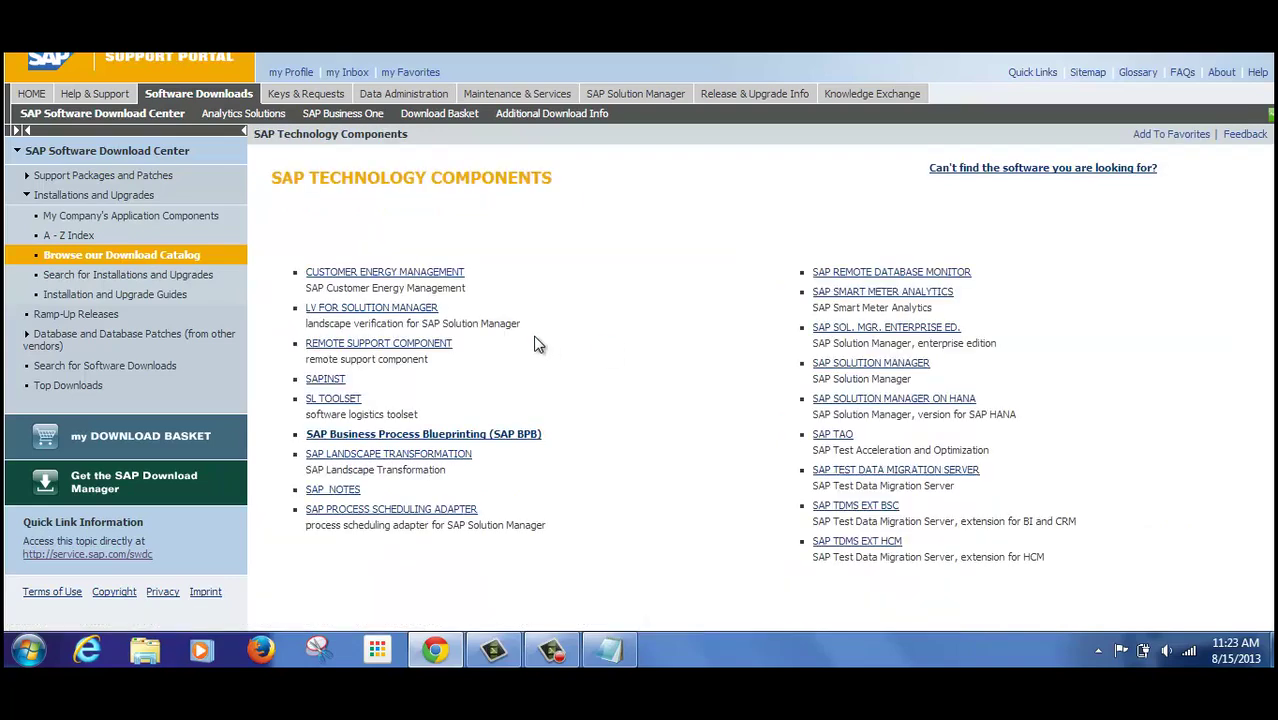
pyautogui.click(874, 365)
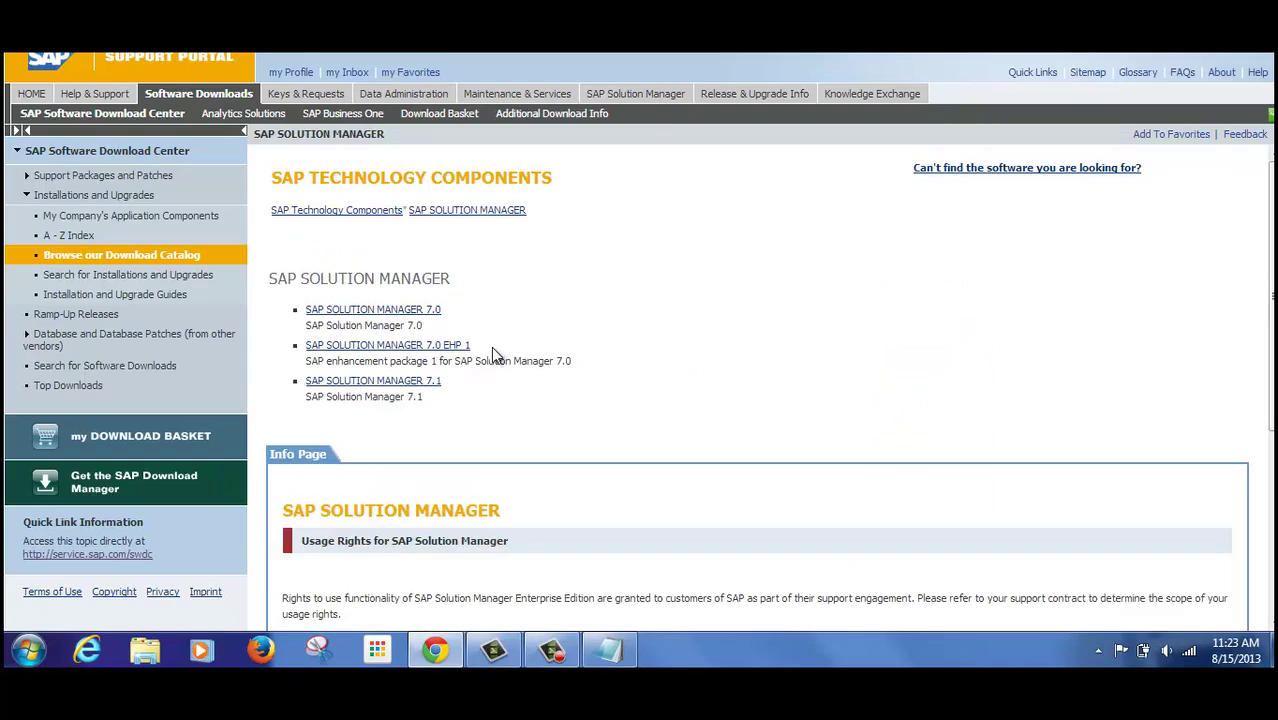
# Step: Open SAP Solution Manager 7.1 and expand Installation to show AIX, HP-UX, Linux, Microsoft Windows and Solaris
pyautogui.click(407, 386)
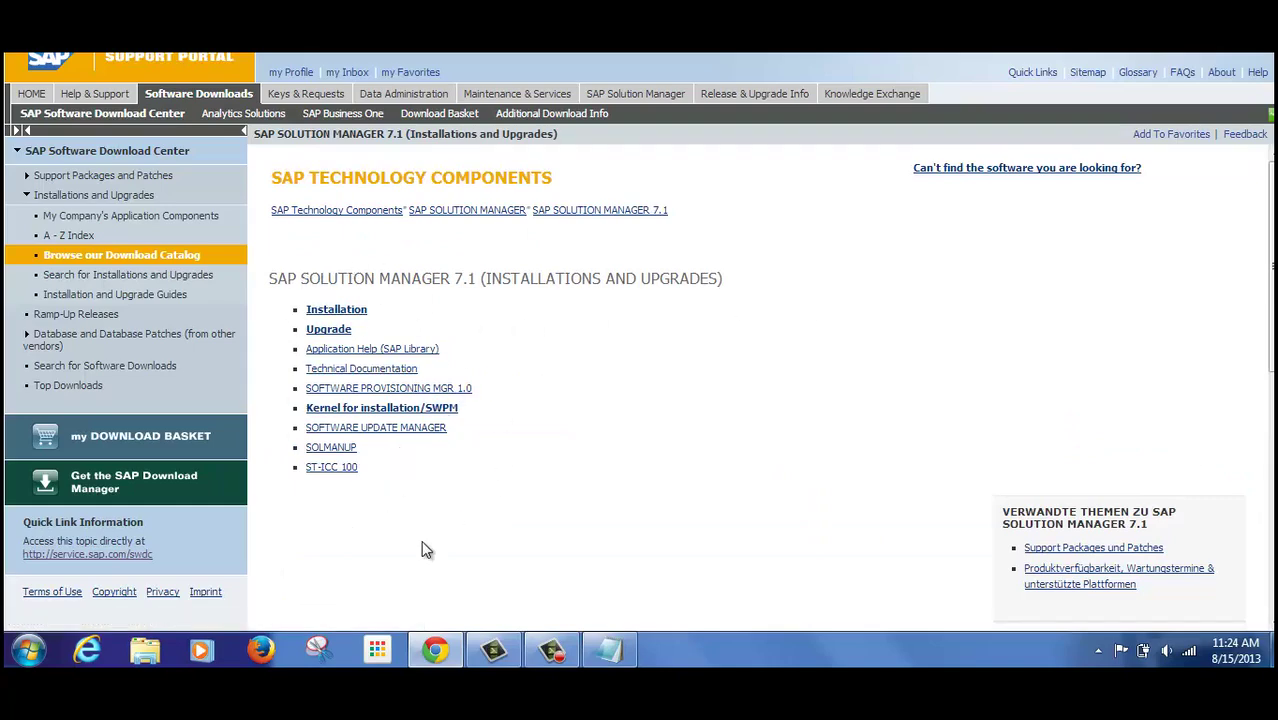
pyautogui.click(333, 312)
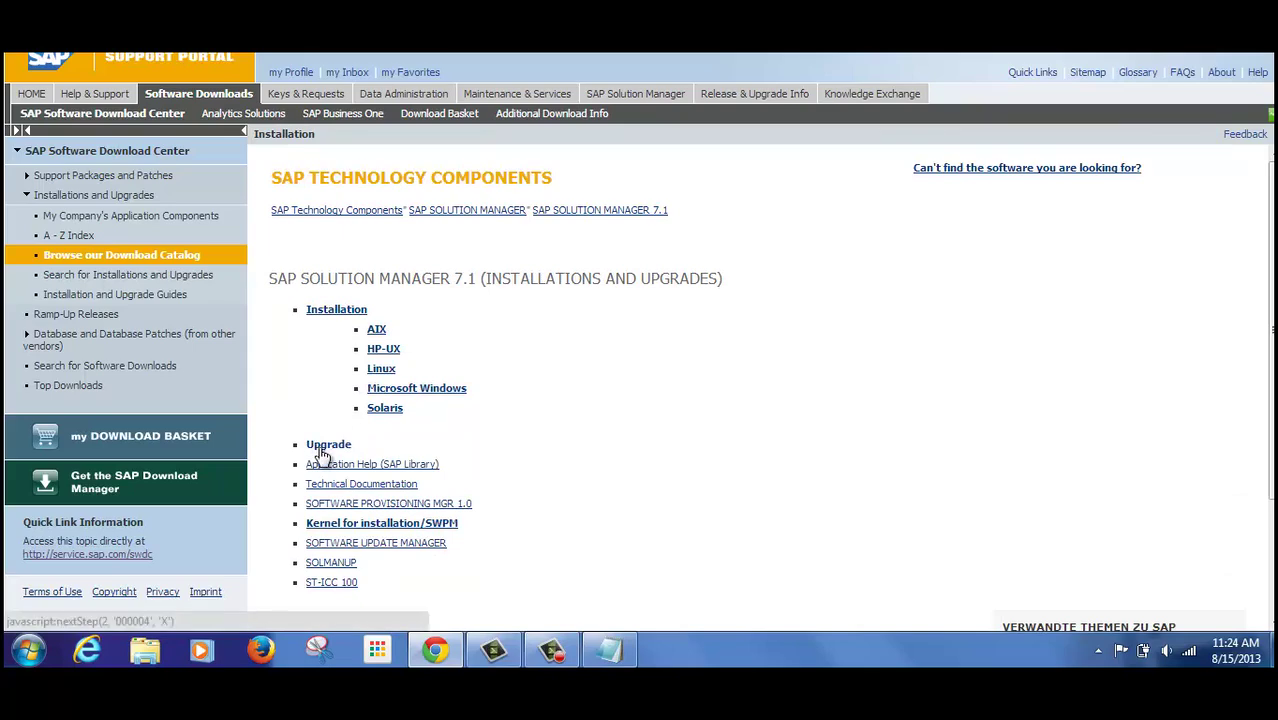
pyautogui.scroll(-2, 760, 380)
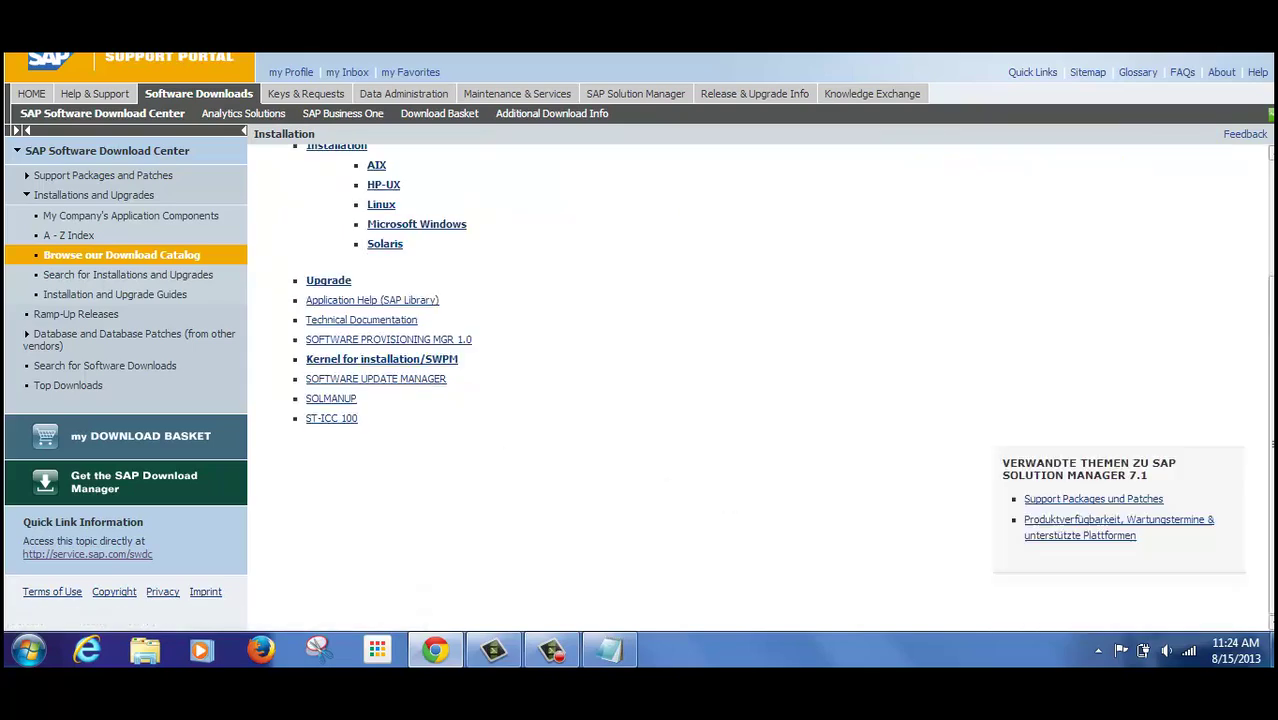
pyautogui.scroll(2, 760, 380)
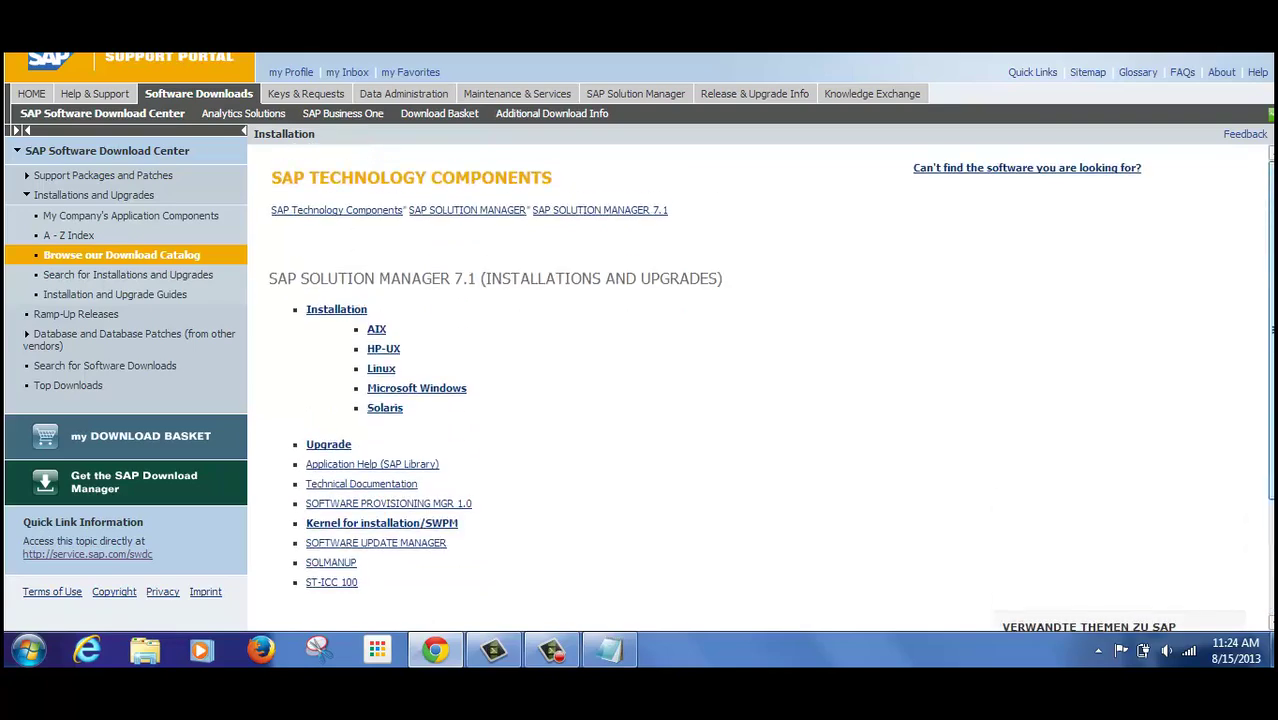
pyautogui.scroll(-2, 760, 380)
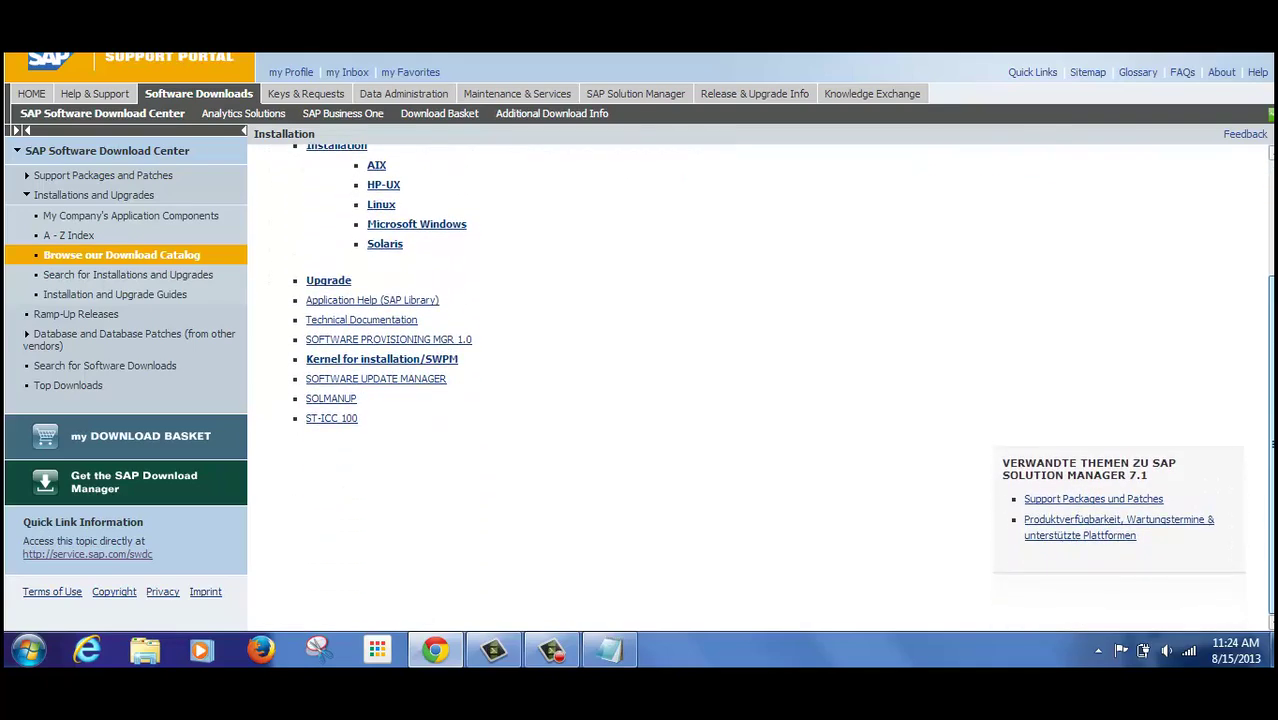
pyautogui.scroll(1, 760, 380)
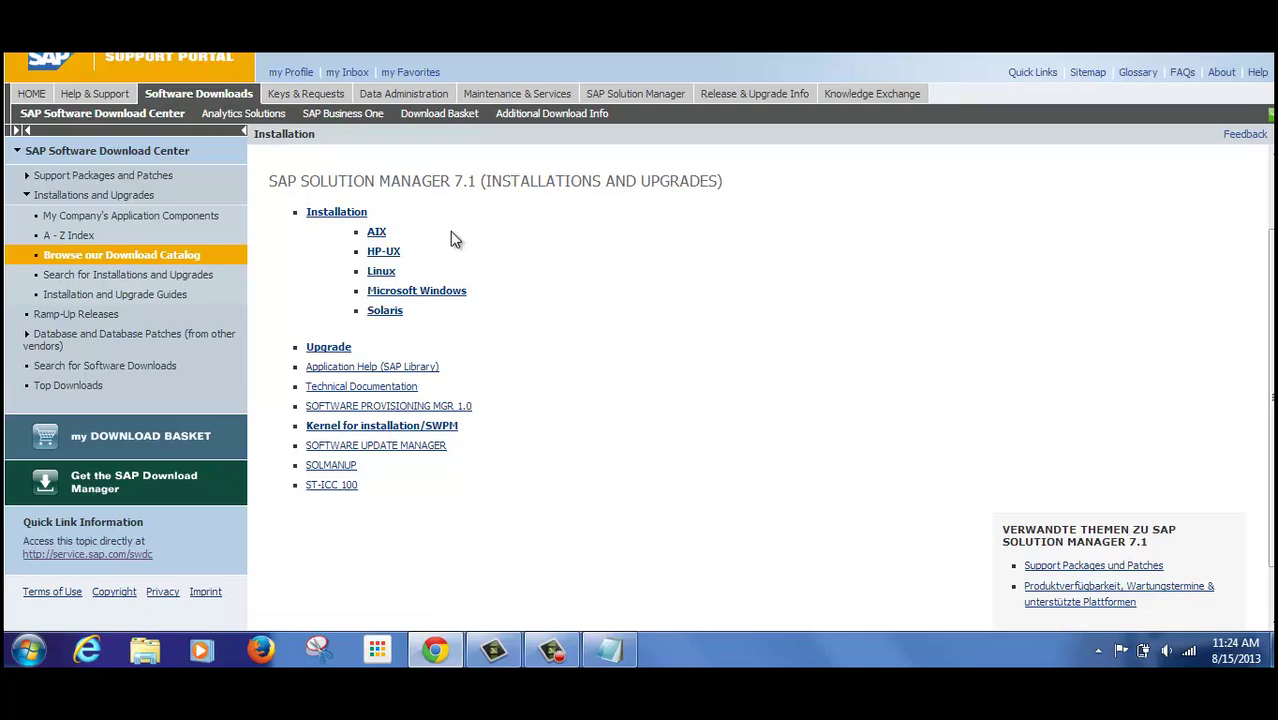
# Step: Expand Microsoft Windows and open the ORACLE Database downloads table for Solution Manager 7.1
pyautogui.click(411, 292)
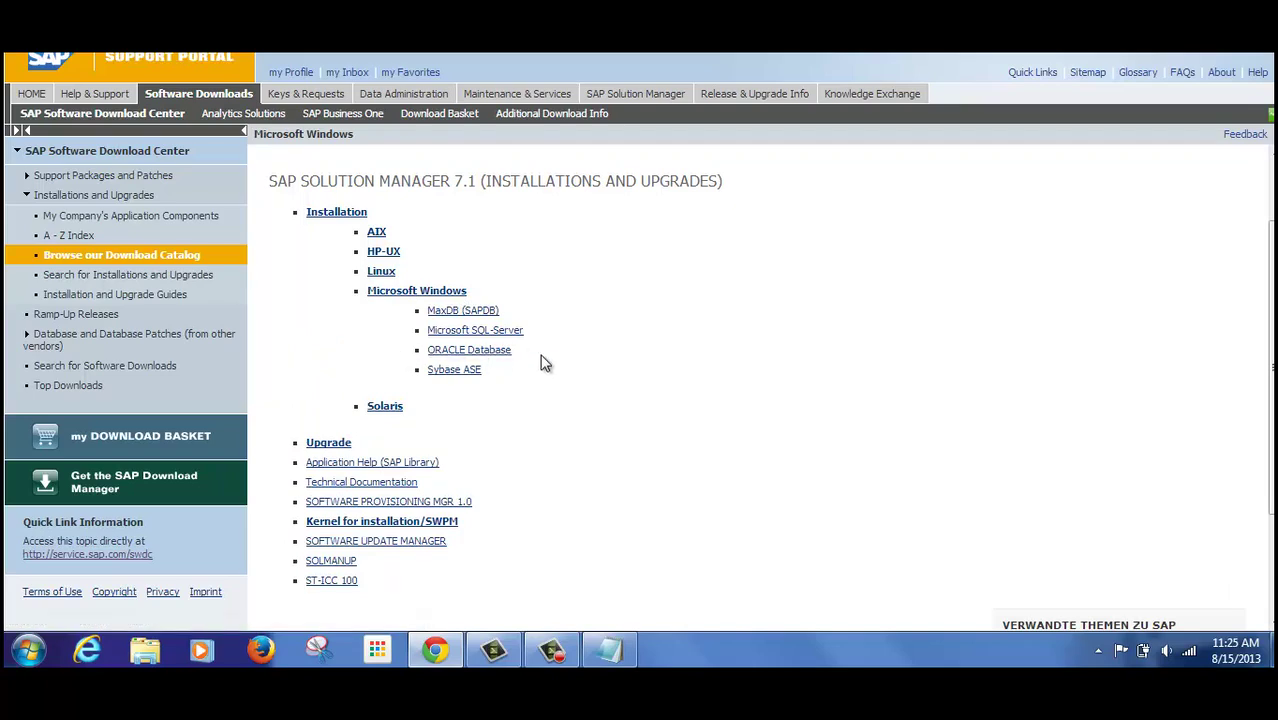
pyautogui.click(494, 350)
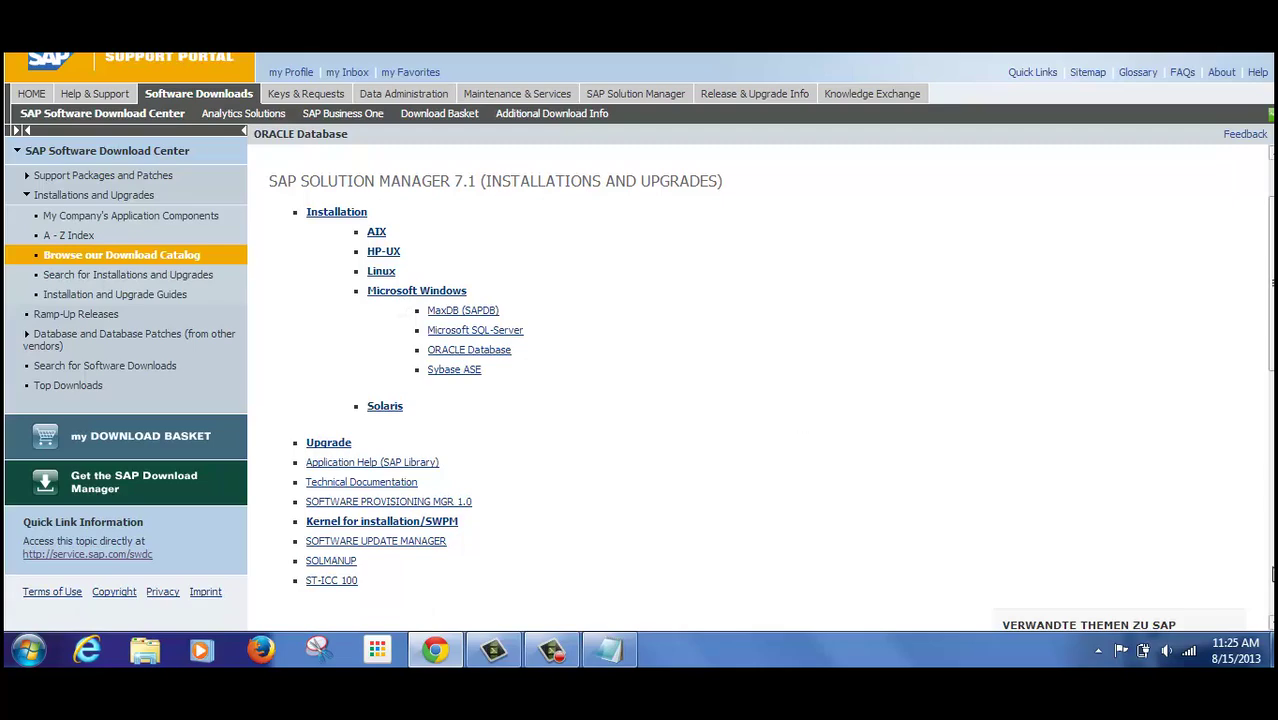
pyautogui.click(1272, 573)
pyautogui.scroll(-2, 1272, 573)
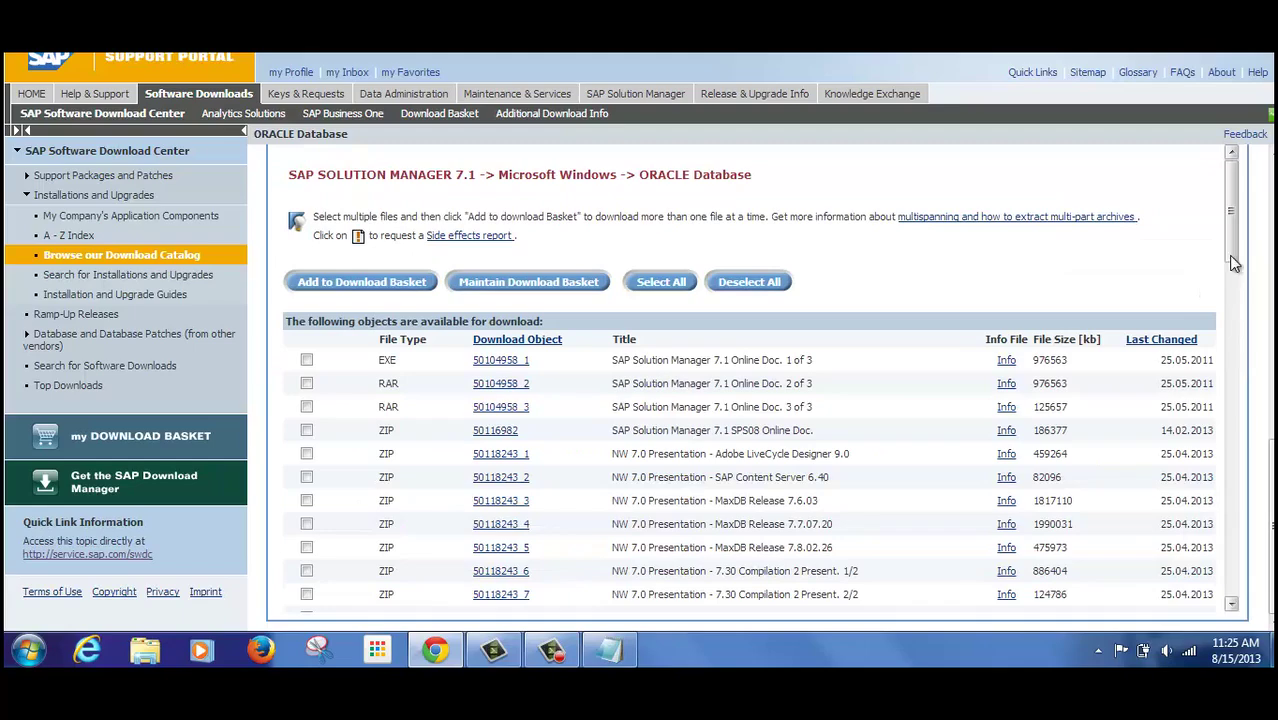
pyautogui.moveTo(1236, 247); pyautogui.dragTo(1262, 598)
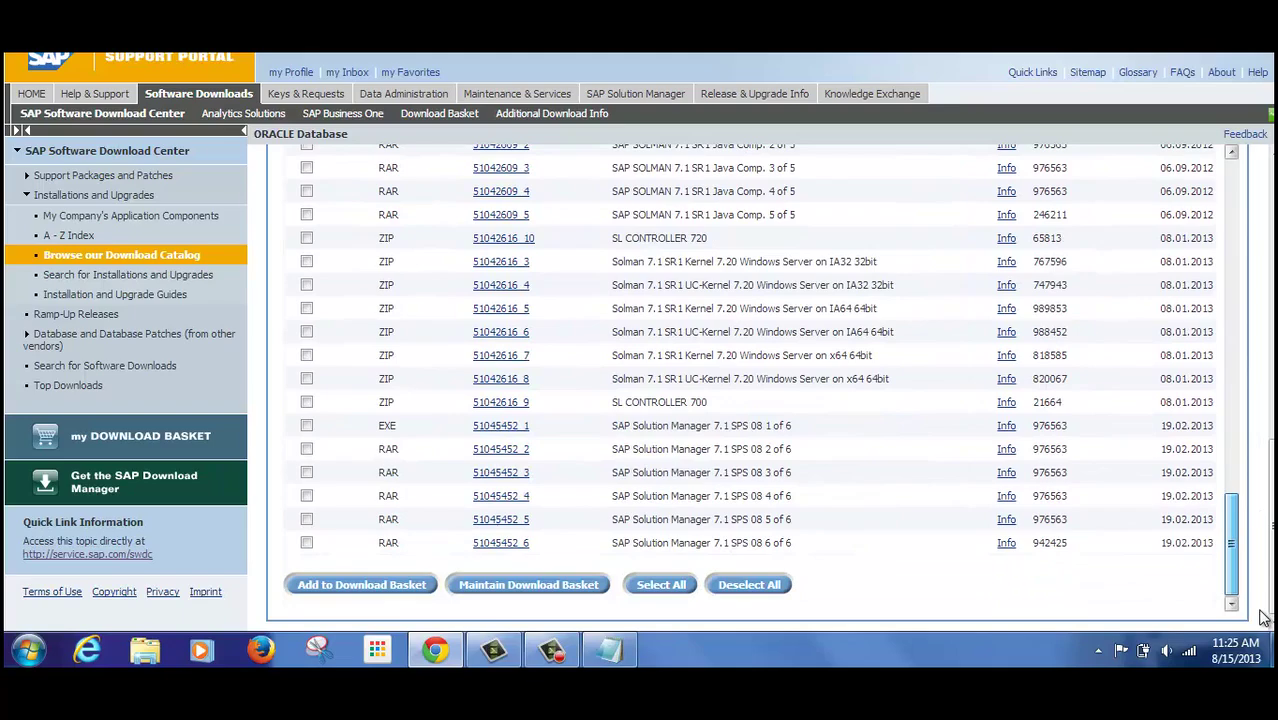
pyautogui.moveTo(1262, 618); pyautogui.dragTo(1233, 341)
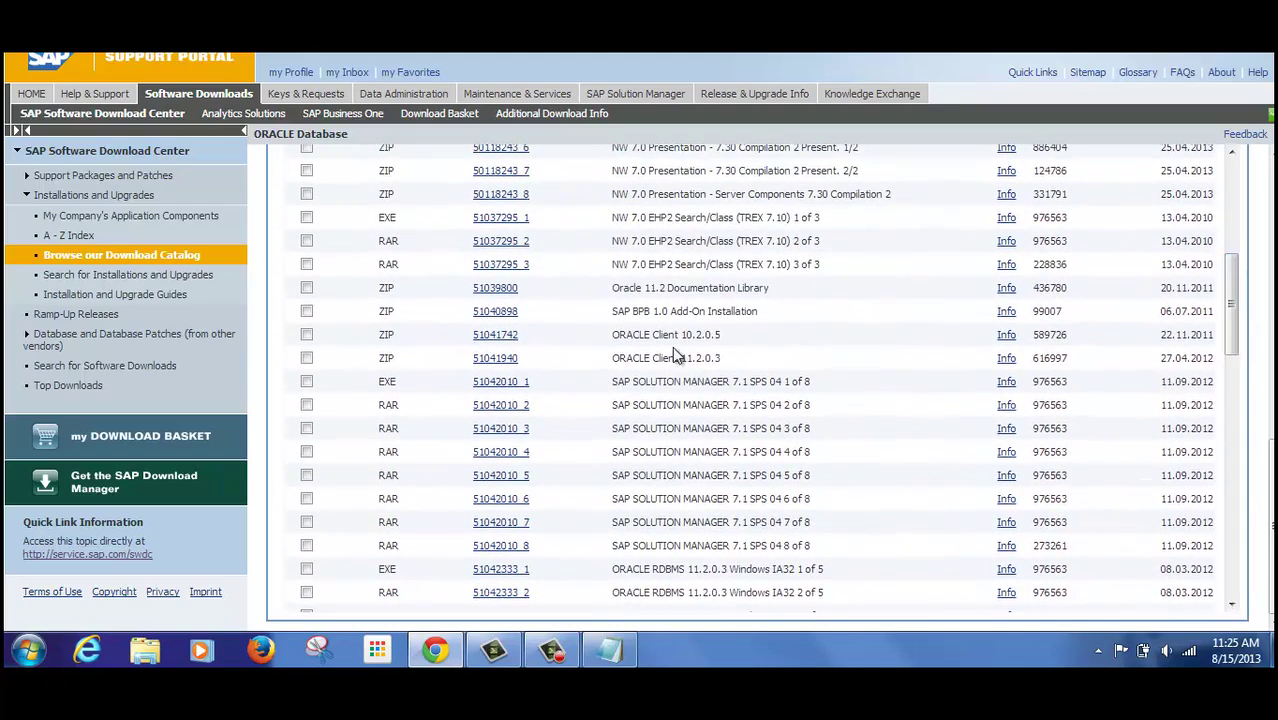
pyautogui.tripleClick(650, 334)
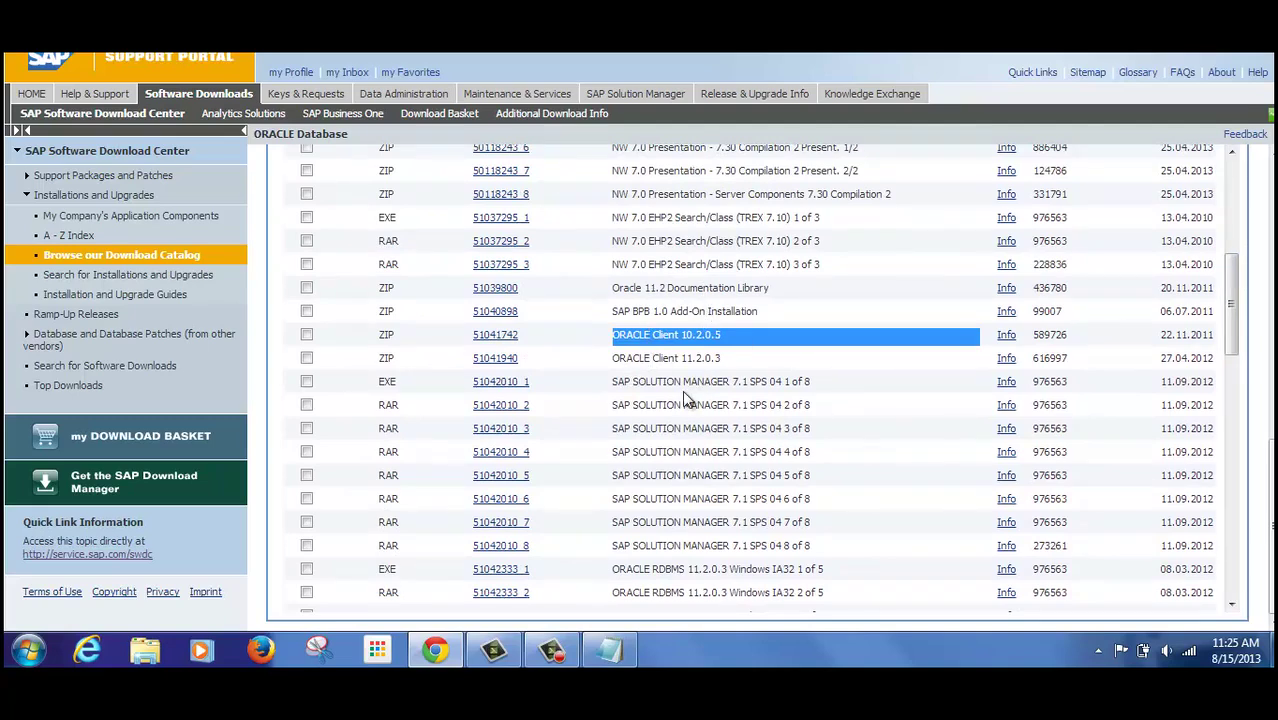
pyautogui.doubleClick(700, 382)
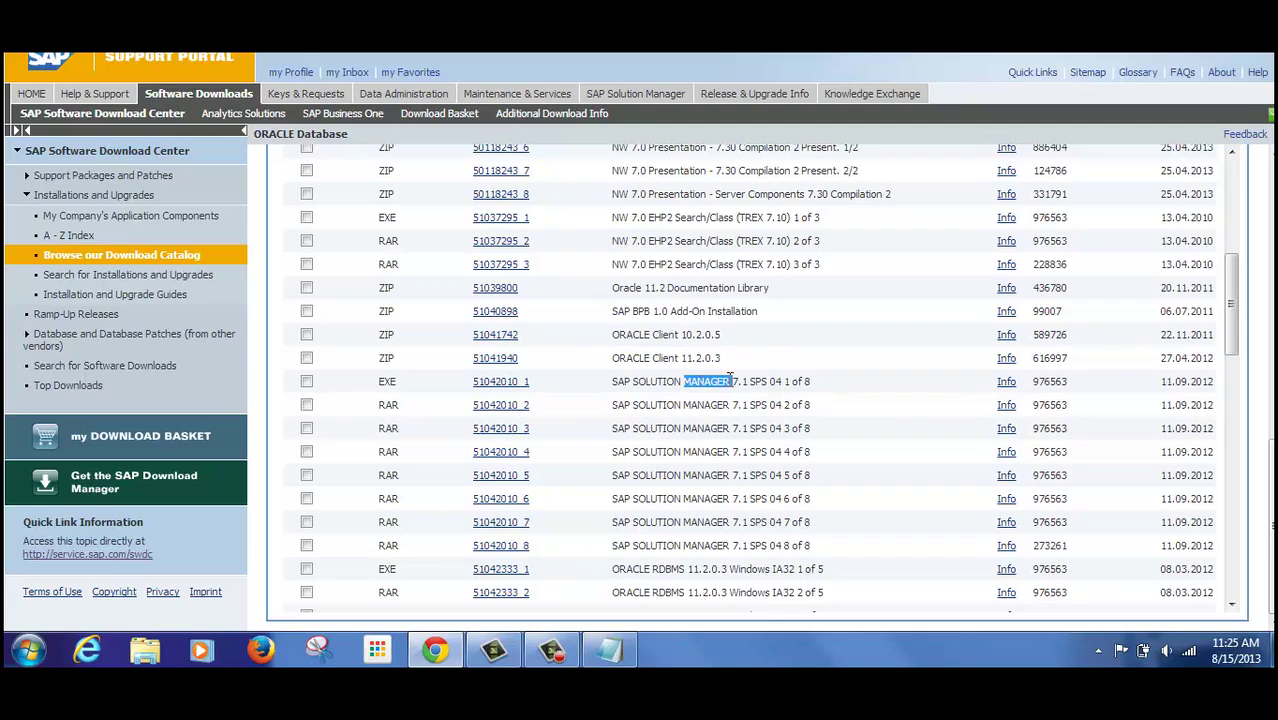
pyautogui.doubleClick(740, 569)
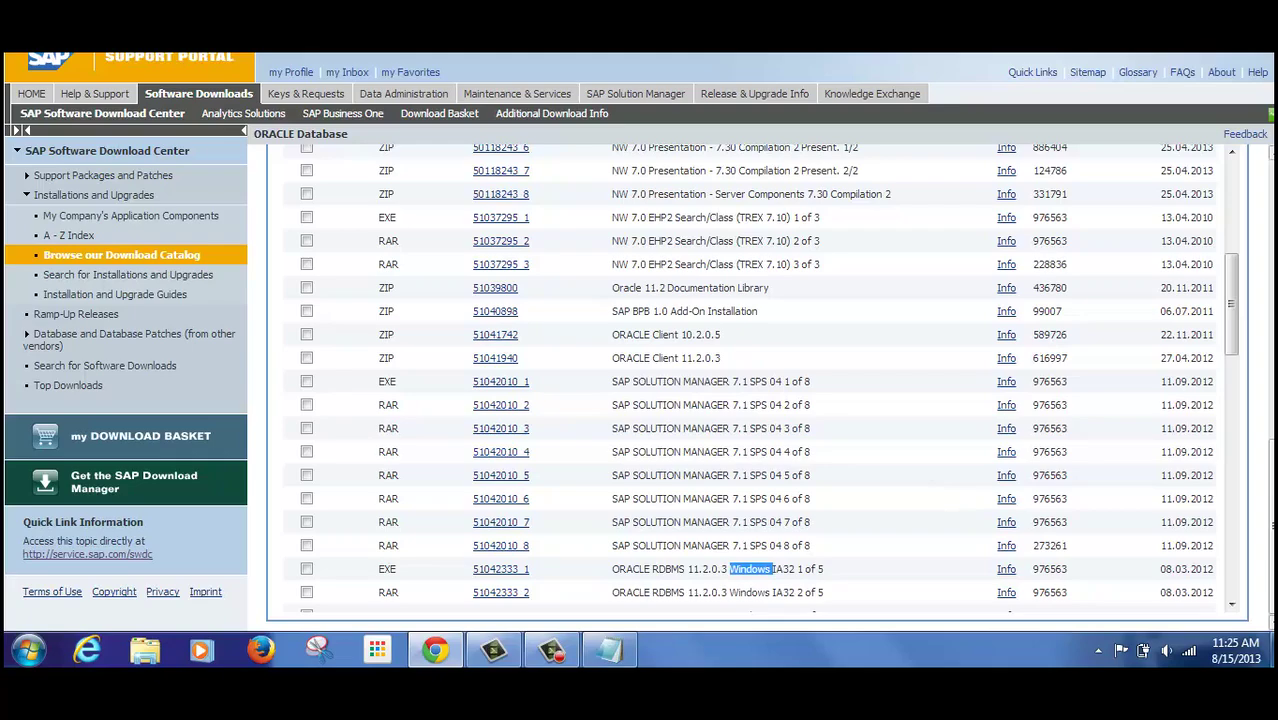
pyautogui.moveTo(1228, 322); pyautogui.dragTo(1241, 362)
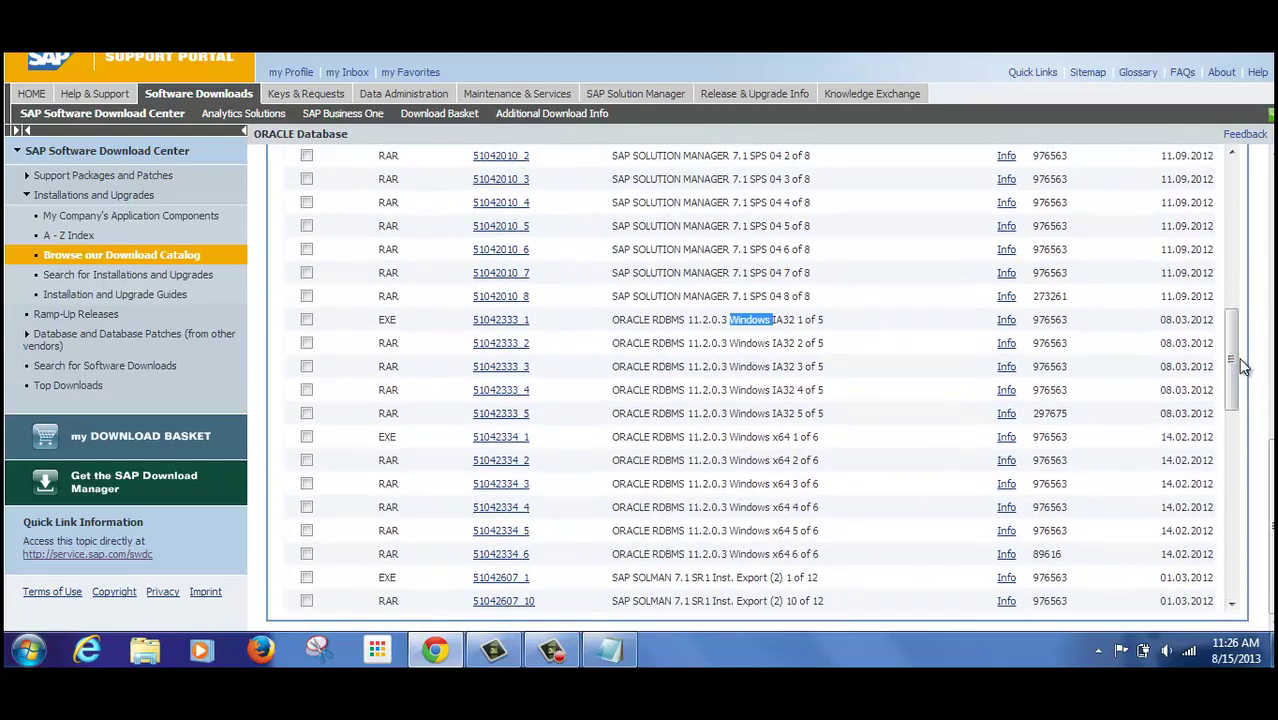
pyautogui.tripleClick(770, 462)
pyautogui.tripleClick(770, 462)
pyautogui.click(768, 462)
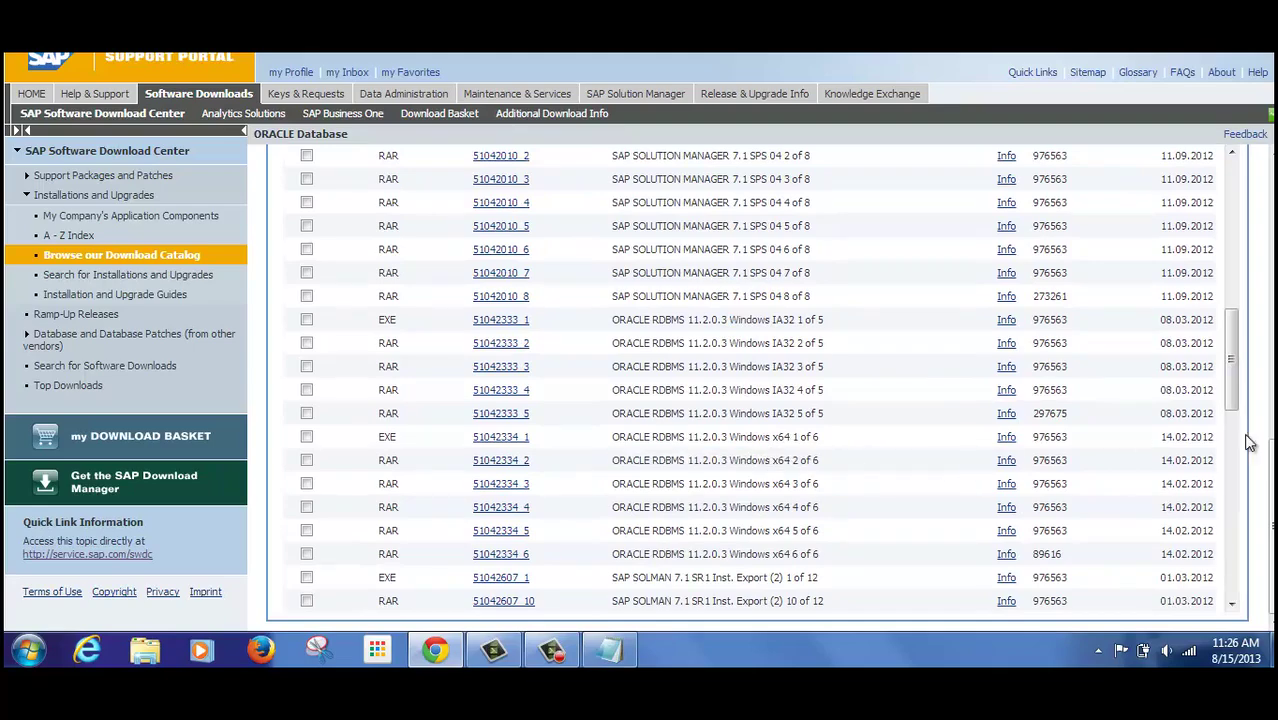
pyautogui.moveTo(1233, 398); pyautogui.dragTo(1238, 469)
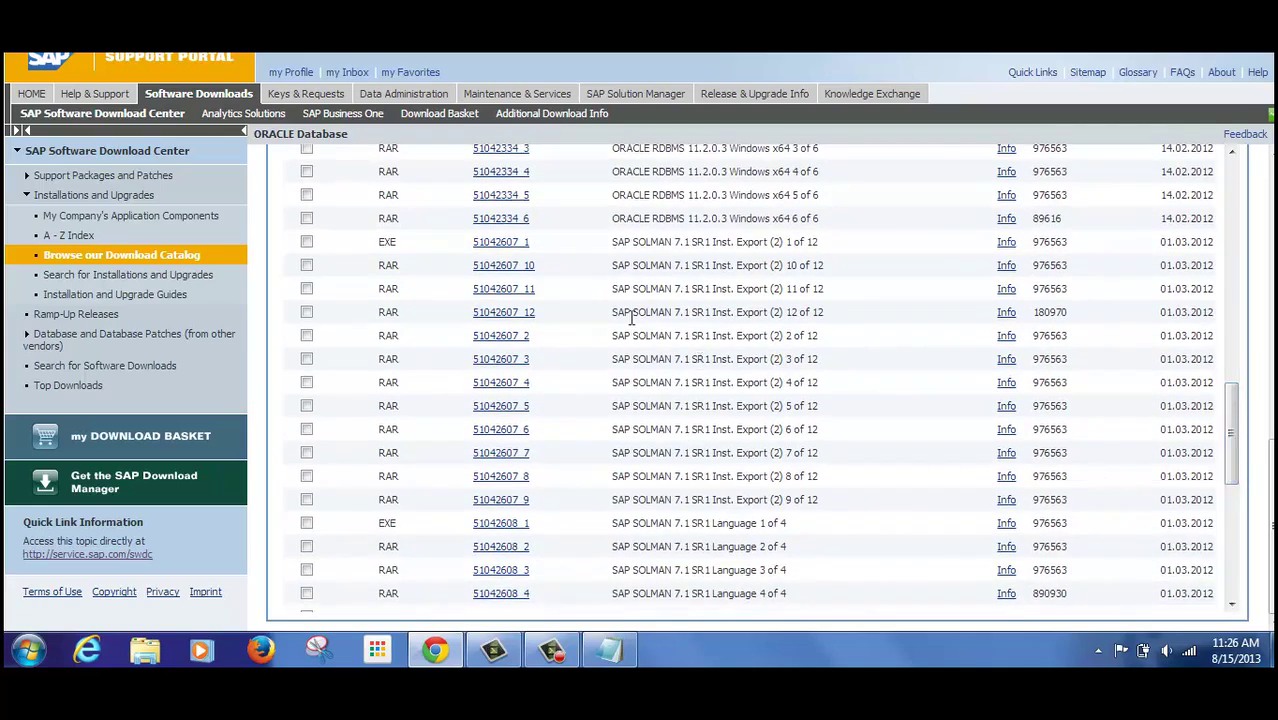
pyautogui.moveTo(618, 240); pyautogui.dragTo(828, 505)
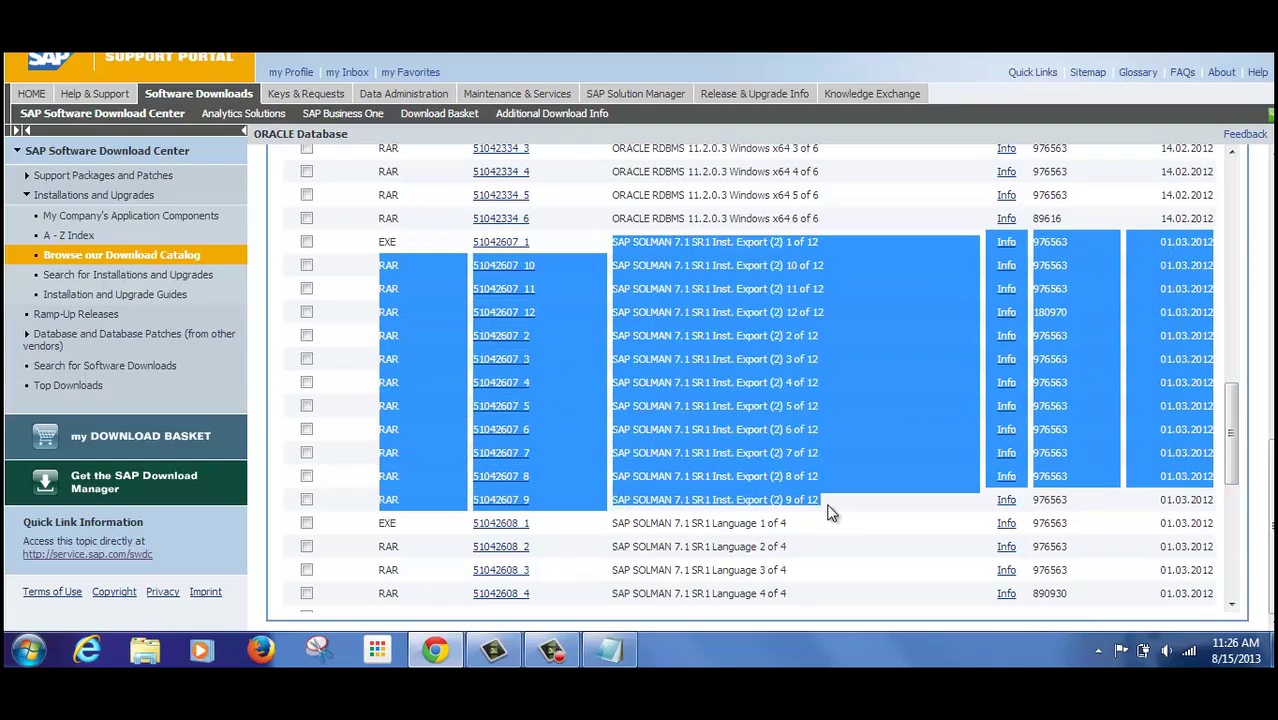
pyautogui.moveTo(1235, 479); pyautogui.dragTo(1238, 530)
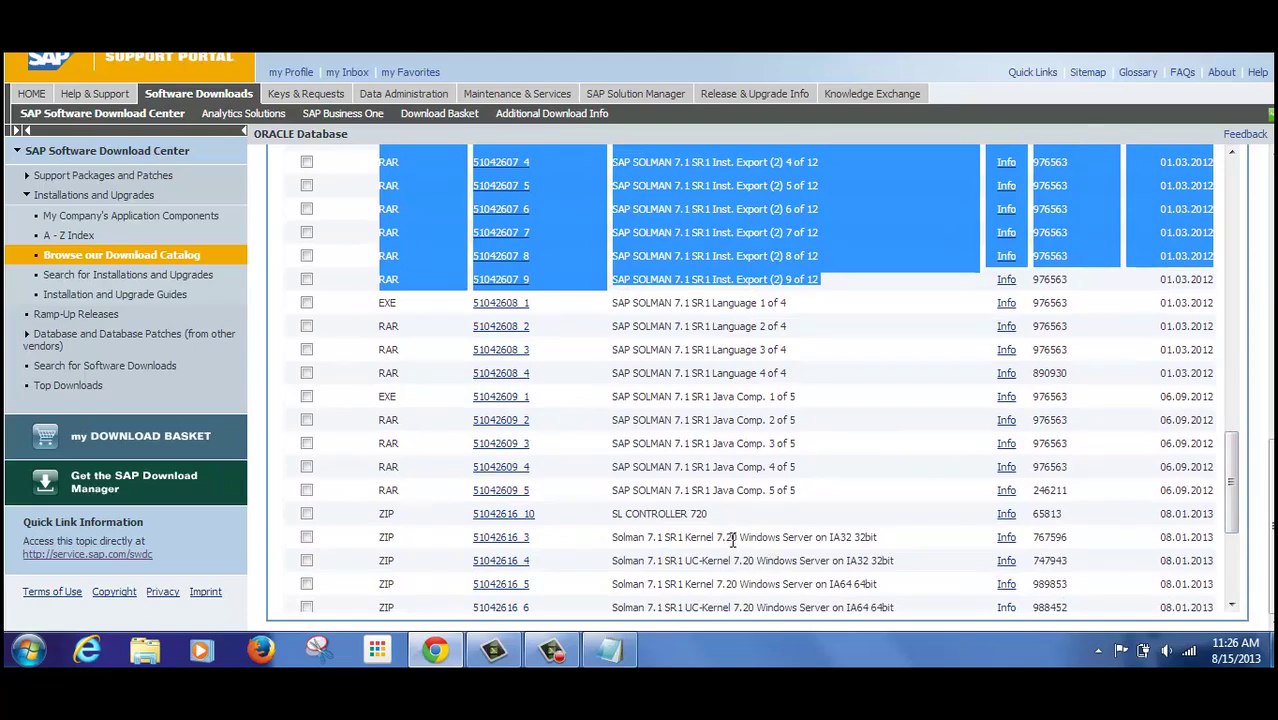
pyautogui.moveTo(1232, 490); pyautogui.dragTo(1234, 528)
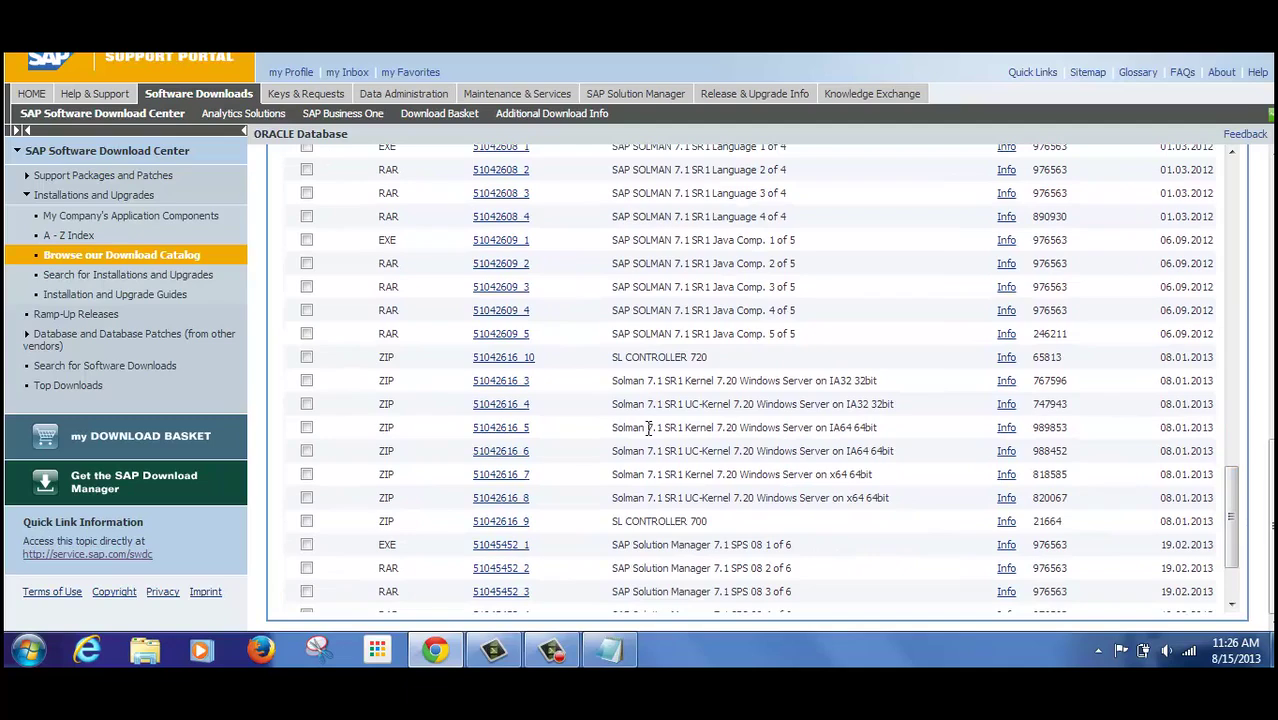
pyautogui.tripleClick(700, 497)
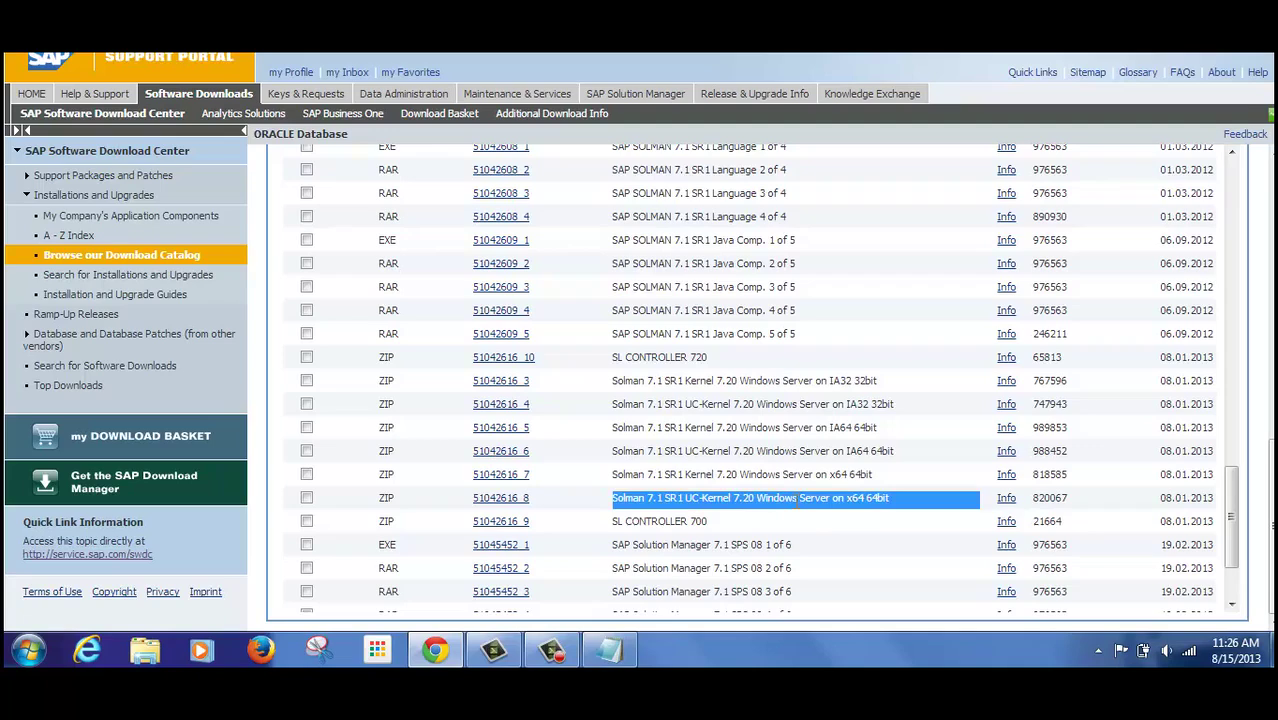
pyautogui.click(796, 497)
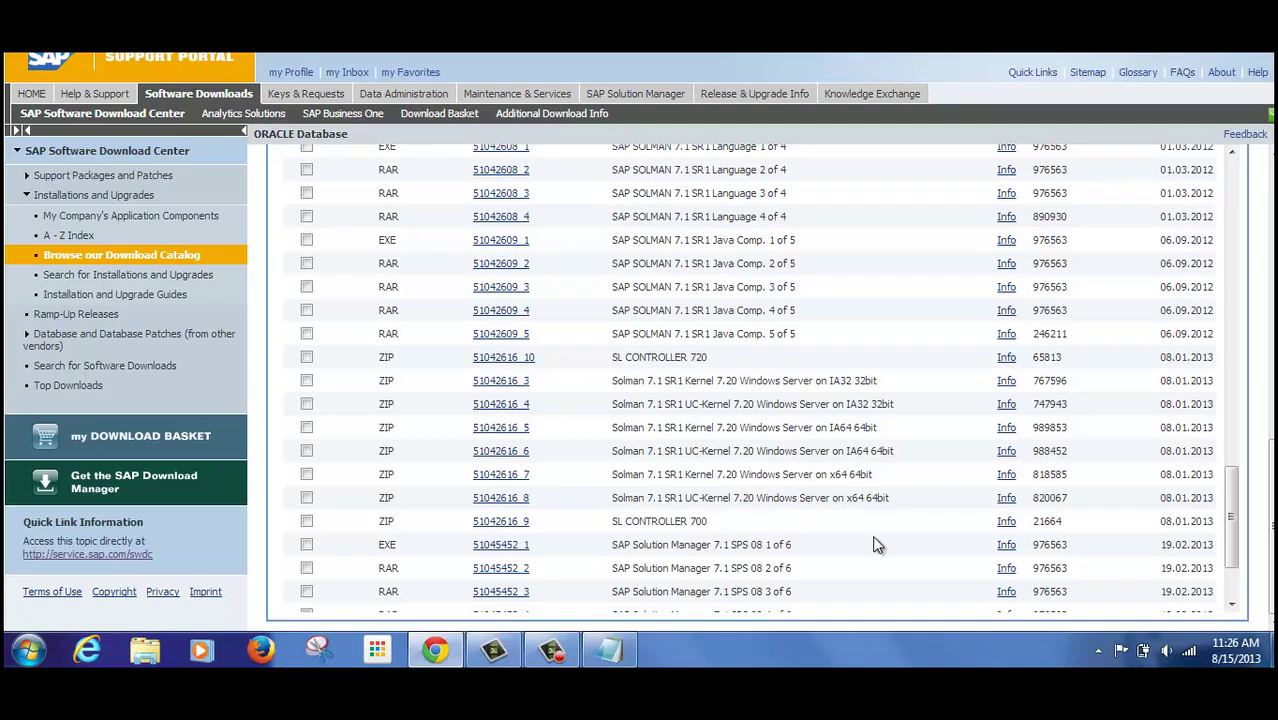
pyautogui.moveTo(1234, 568); pyautogui.dragTo(1234, 593)
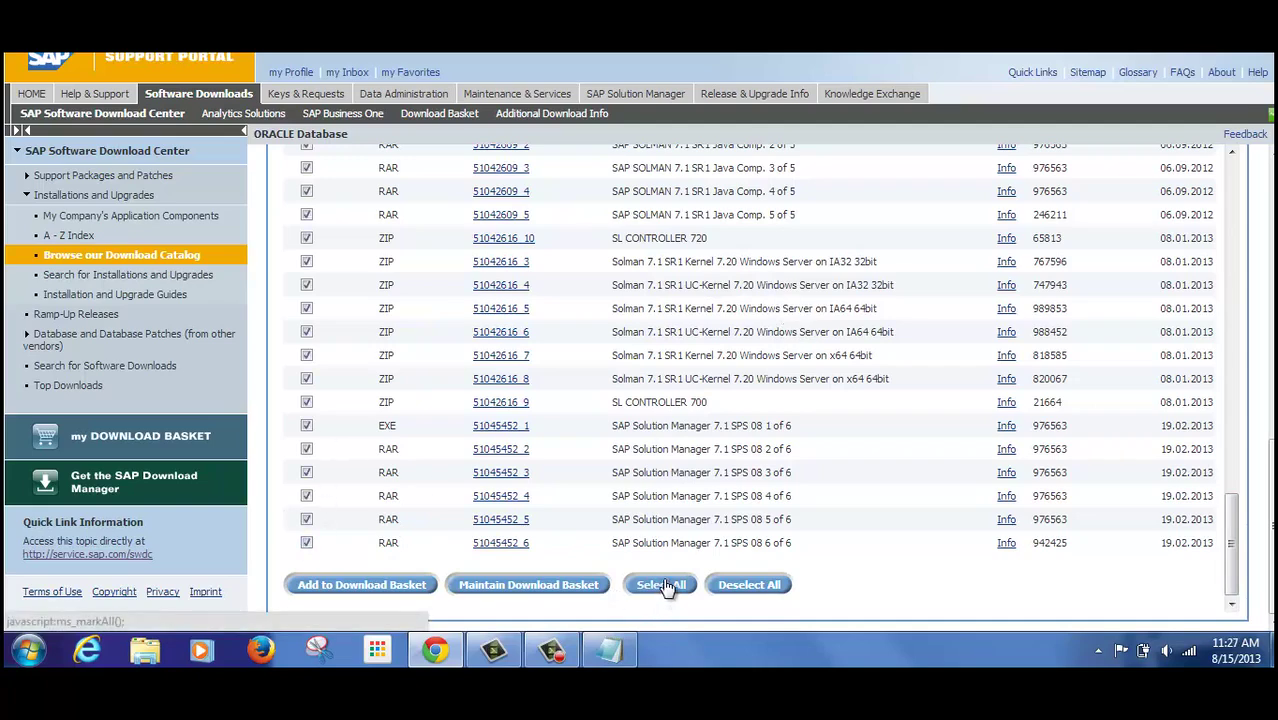
# Step: Add the marked Oracle Database files to the download basket and return to the 7.1 installations page
pyautogui.click(381, 590)
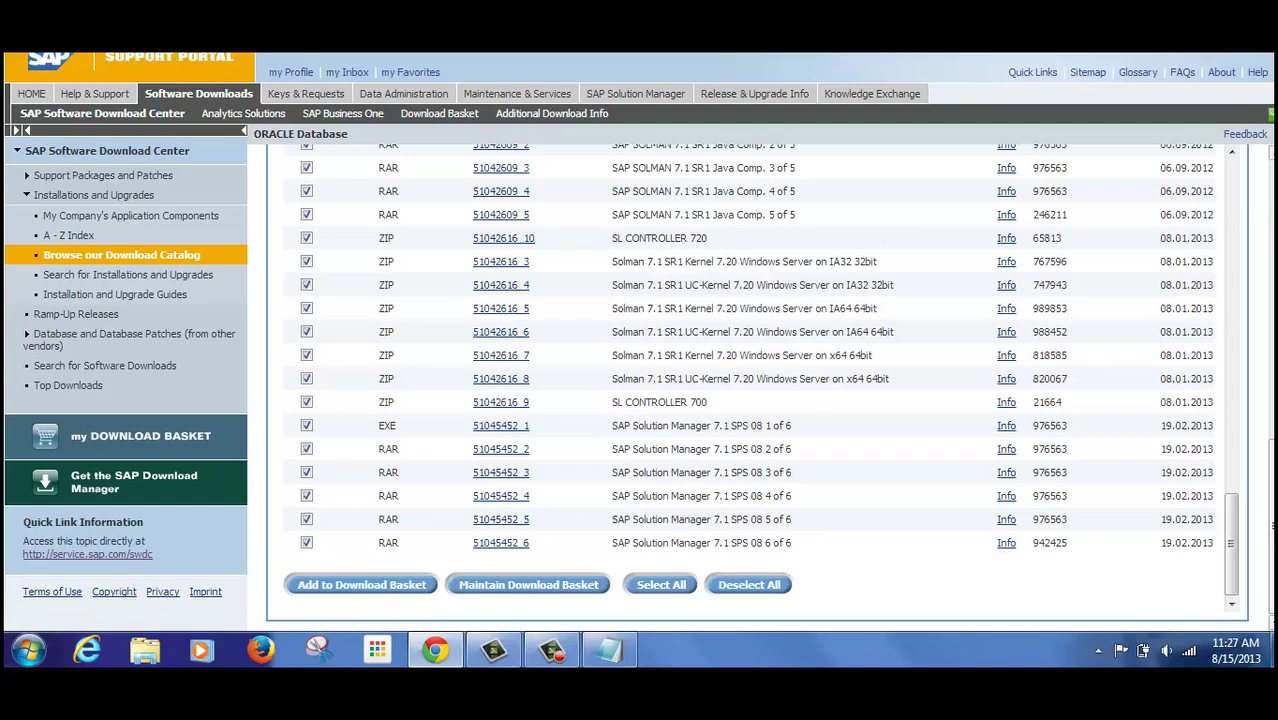
pyautogui.hotkey('alt', 'Left')
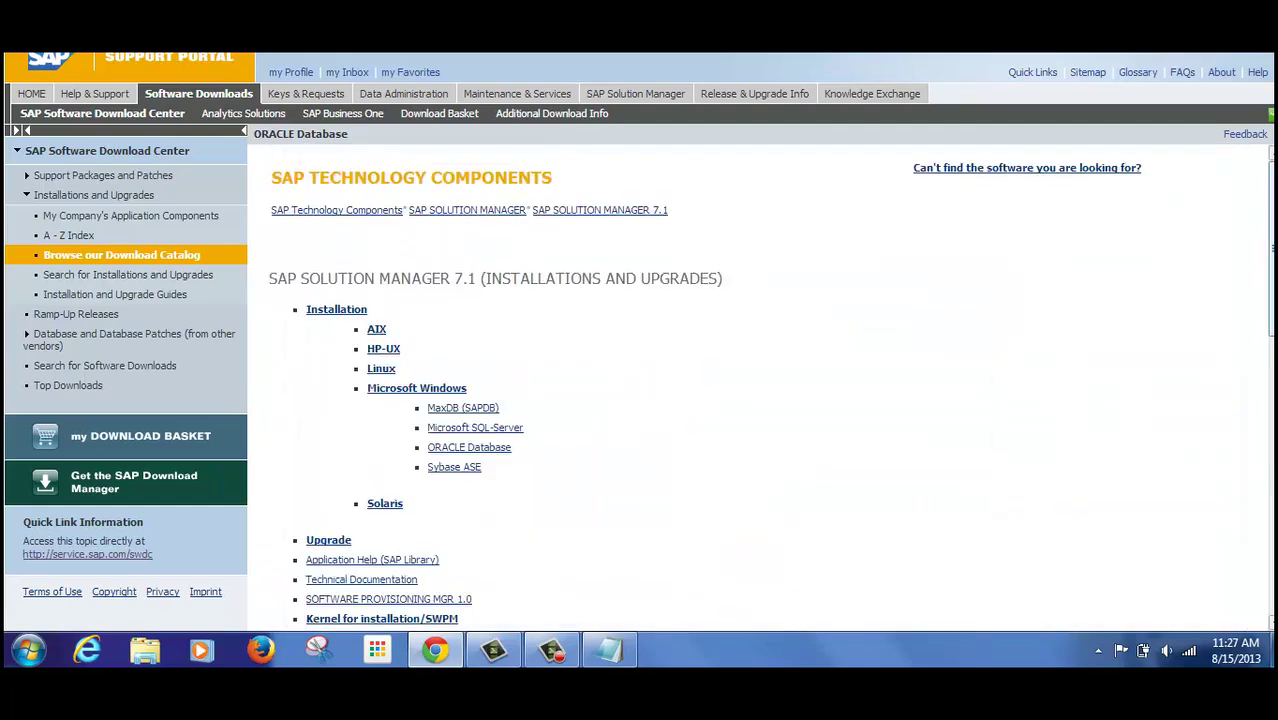
# Step: In Notepad, add the line 'SWPM - Software Provisioning Software Manager.' below the swdc address
pyautogui.click(607, 651)
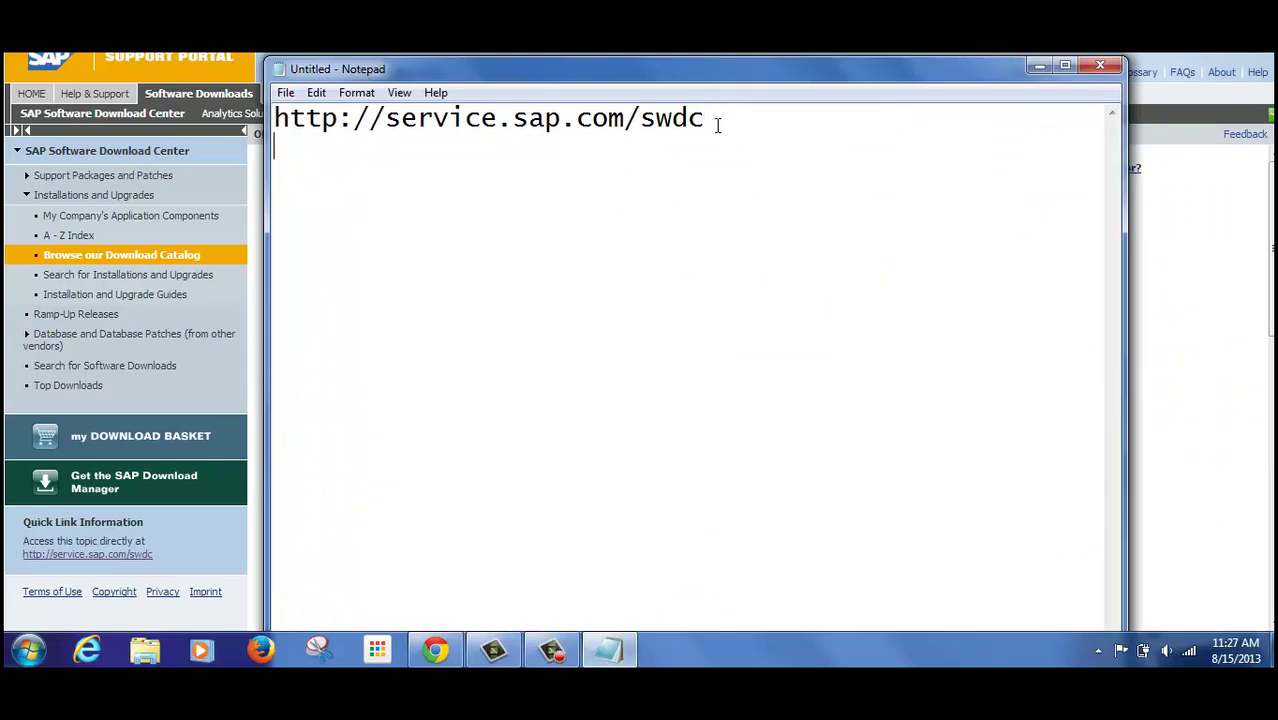
pyautogui.write('http')
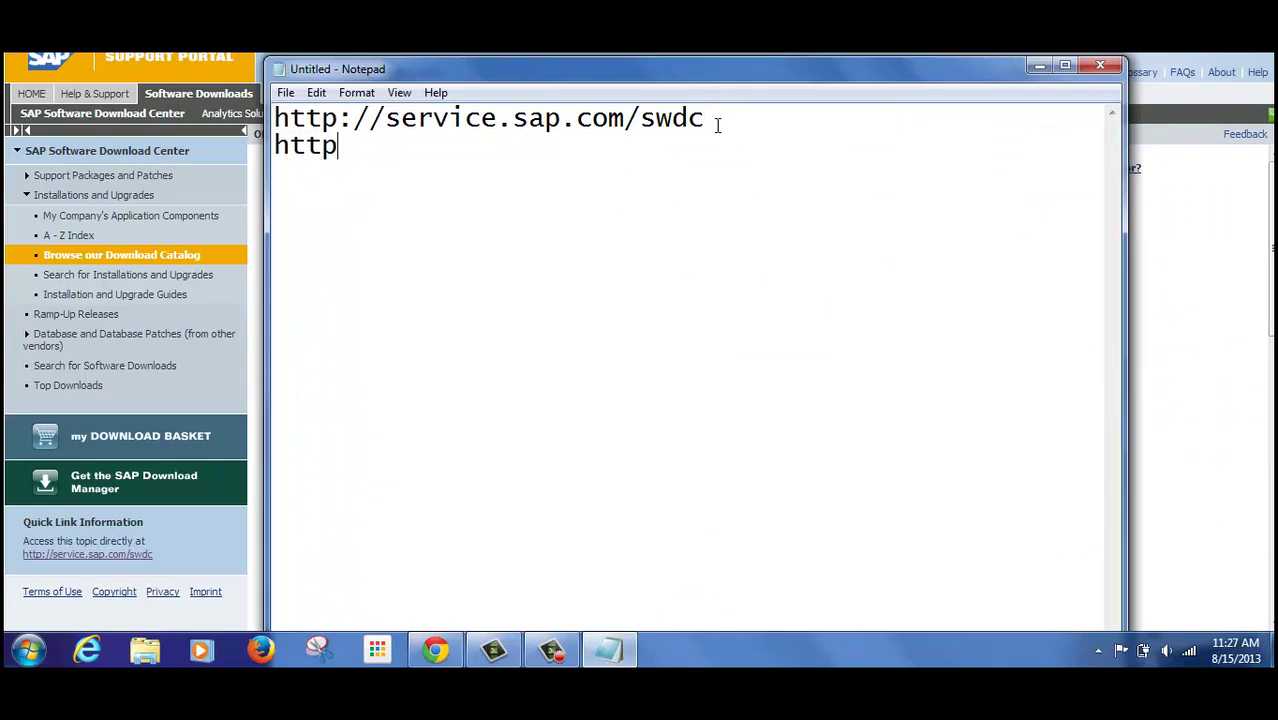
pyautogui.write('://')
pyautogui.press('BackSpace')
pyautogui.press('BackSpace')
pyautogui.press('BackSpace')
pyautogui.press('BackSpace')
pyautogui.press('BackSpace')
pyautogui.press('BackSpace')
pyautogui.press('BackSpace')
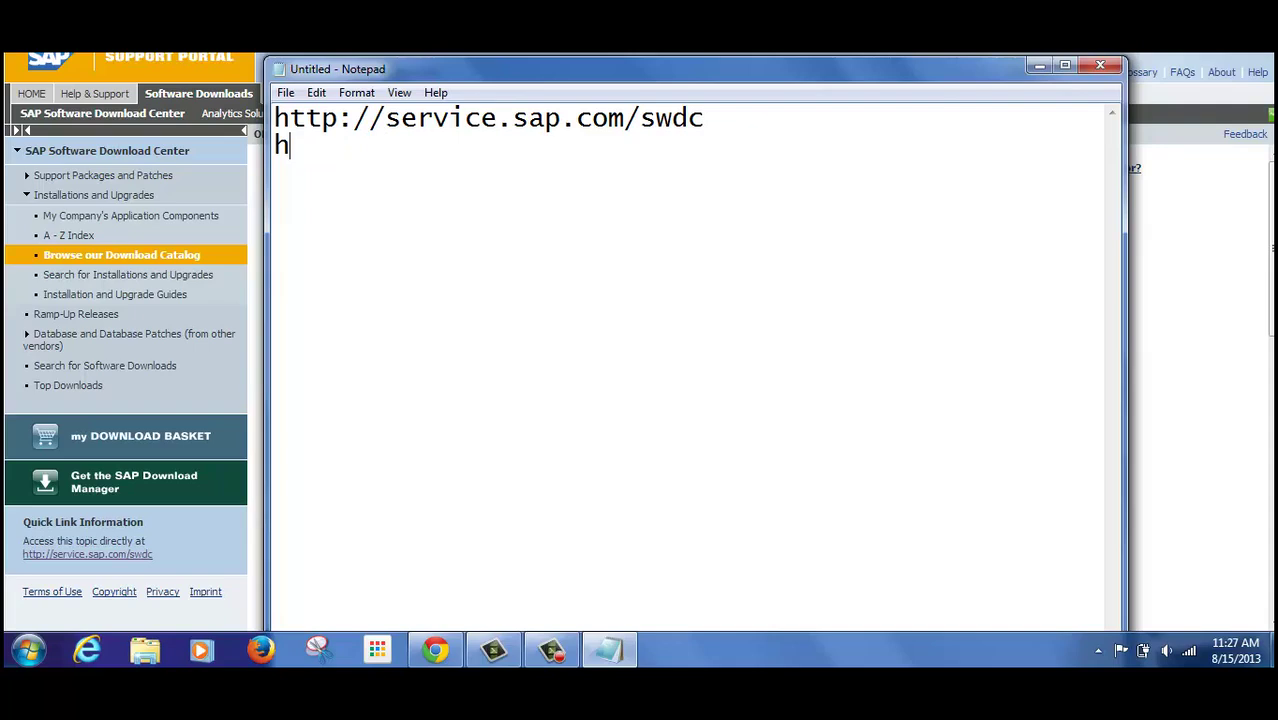
pyautogui.press('Return')
pyautogui.write('SWPM - Software Provisioning ')
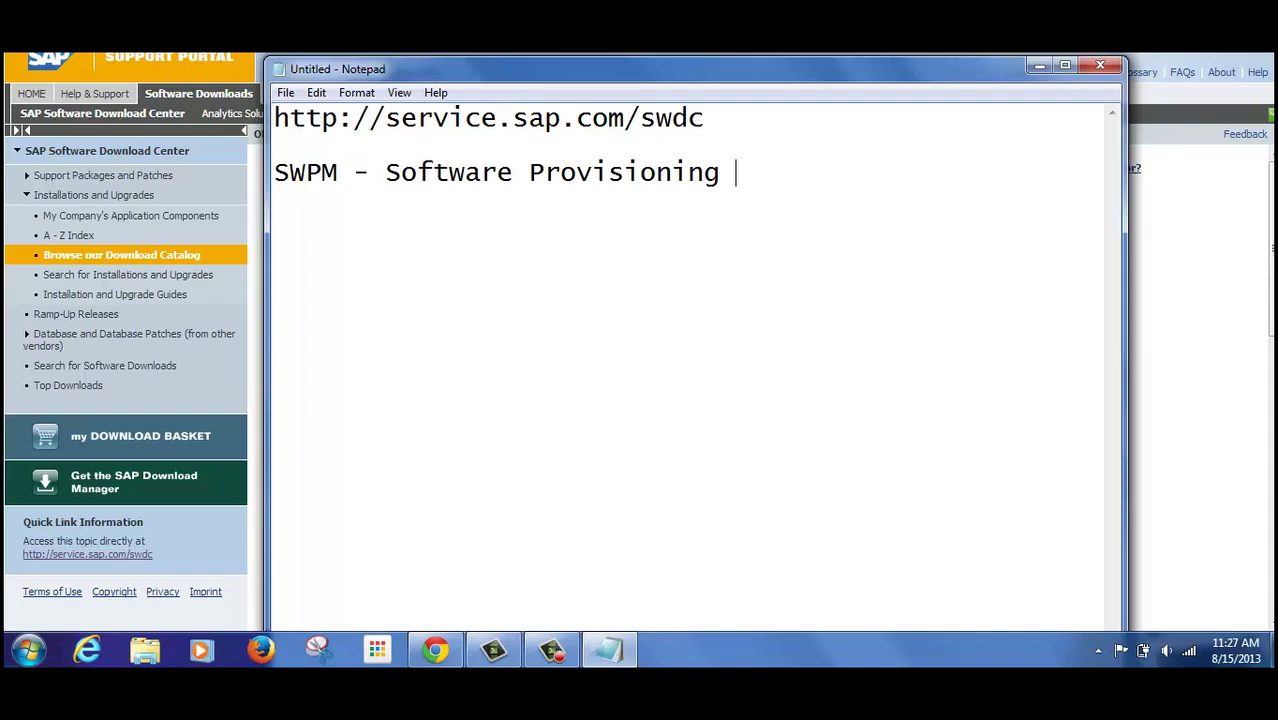
pyautogui.write('Softwar')
pyautogui.write('e ')
pyautogui.write('Ma')
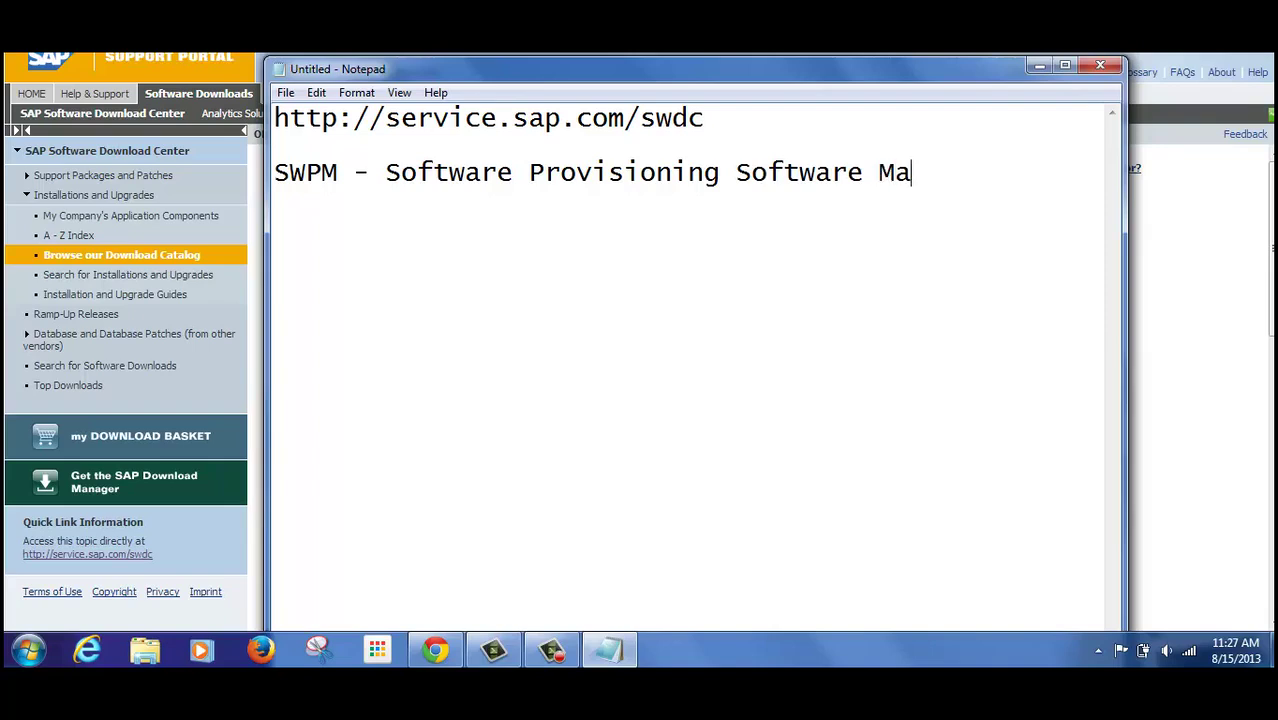
pyautogui.write('nager.')
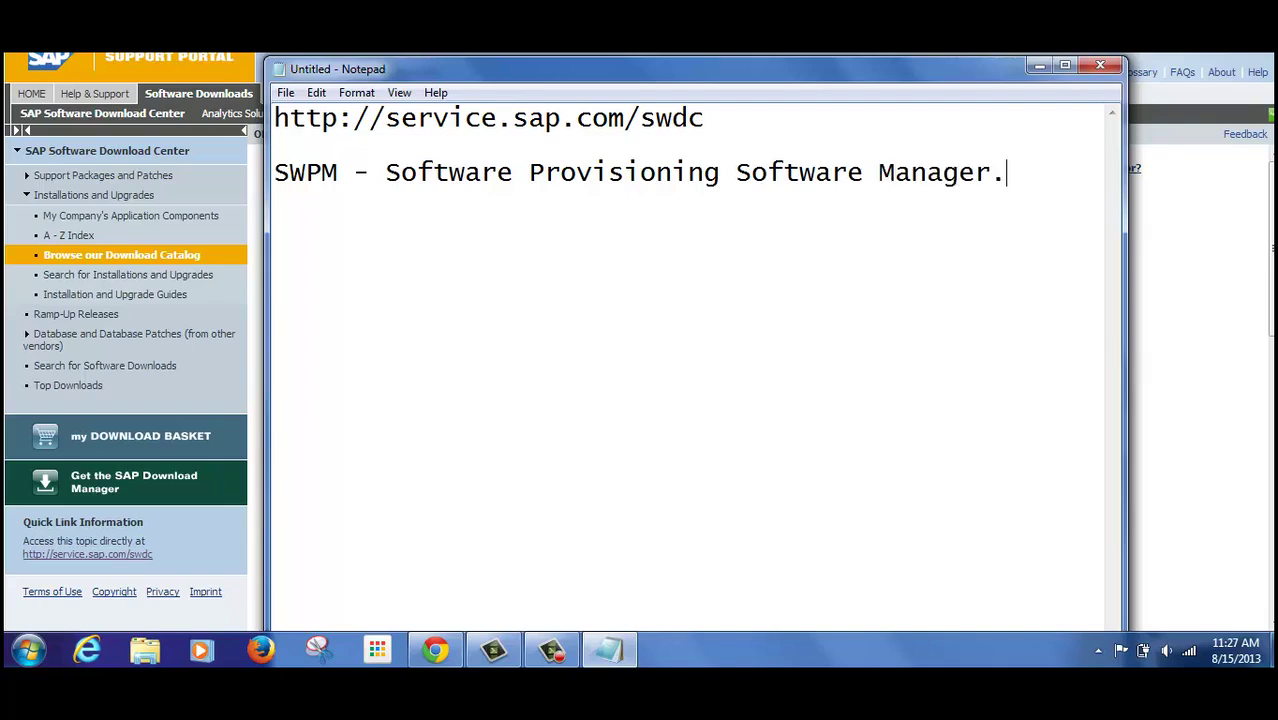